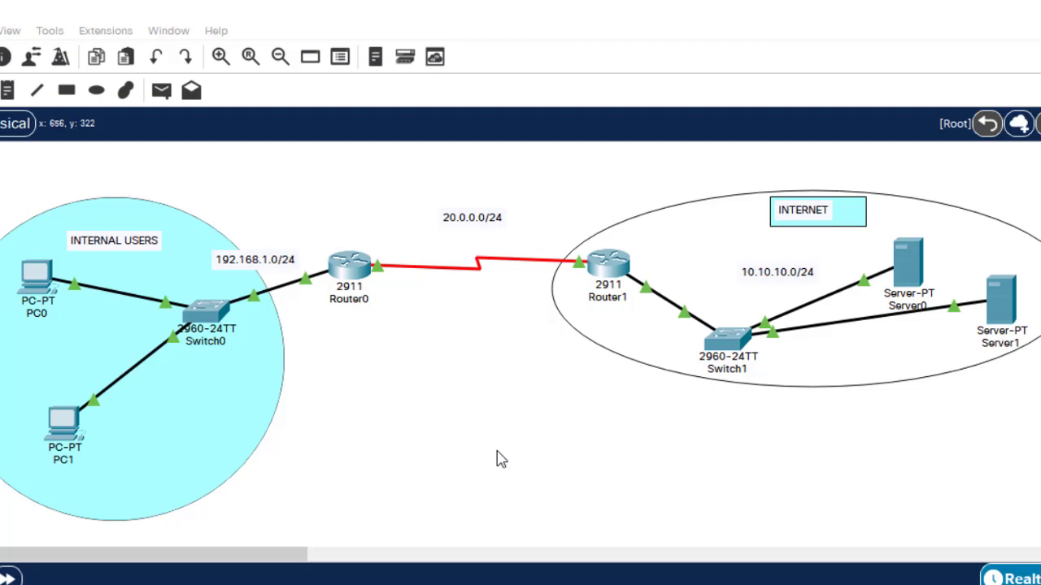
key("alt+Tab")
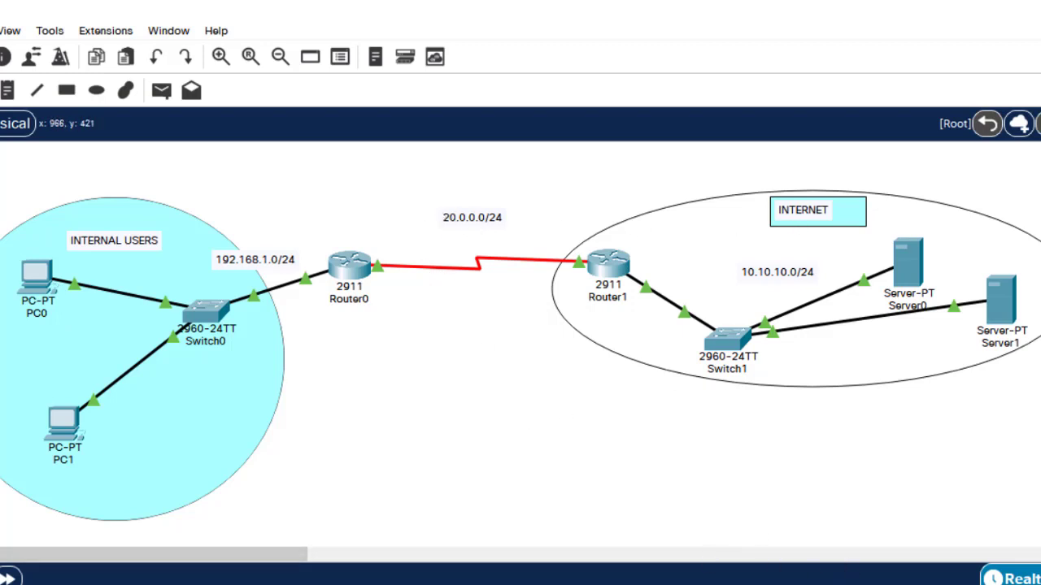
left_click(690, 558)
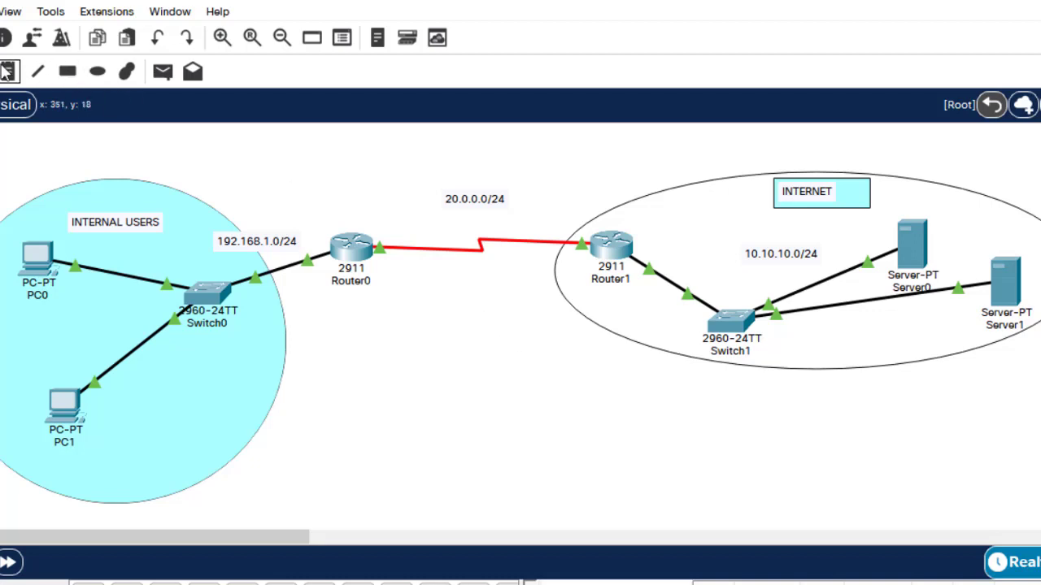
Place the note "STATIC NAT CONFIGURATIONS" above the 20.0.0.0/24 label.
left_click(8, 73)
left_click(365, 143)
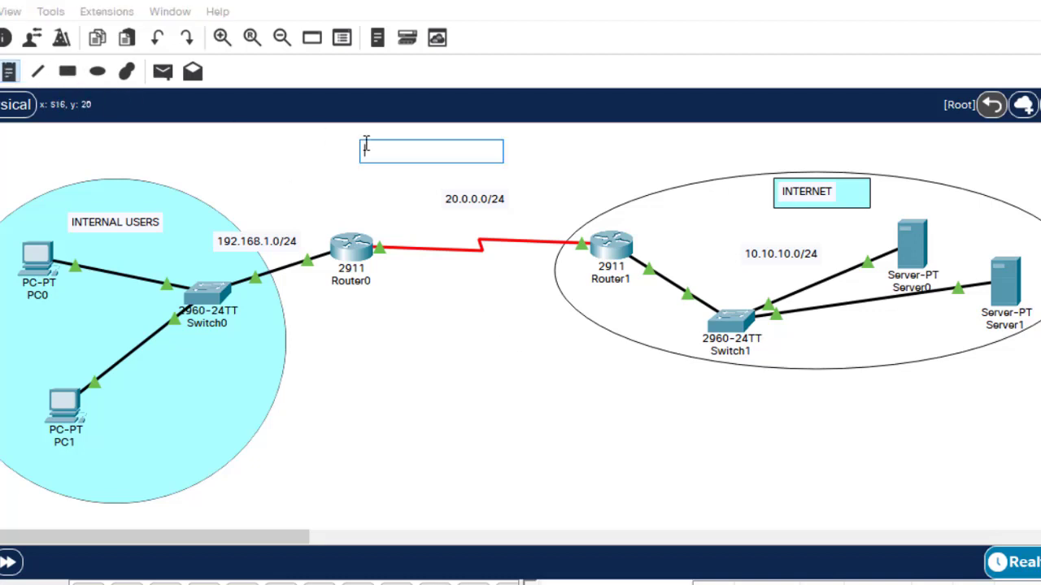
type("STATIC NAT")
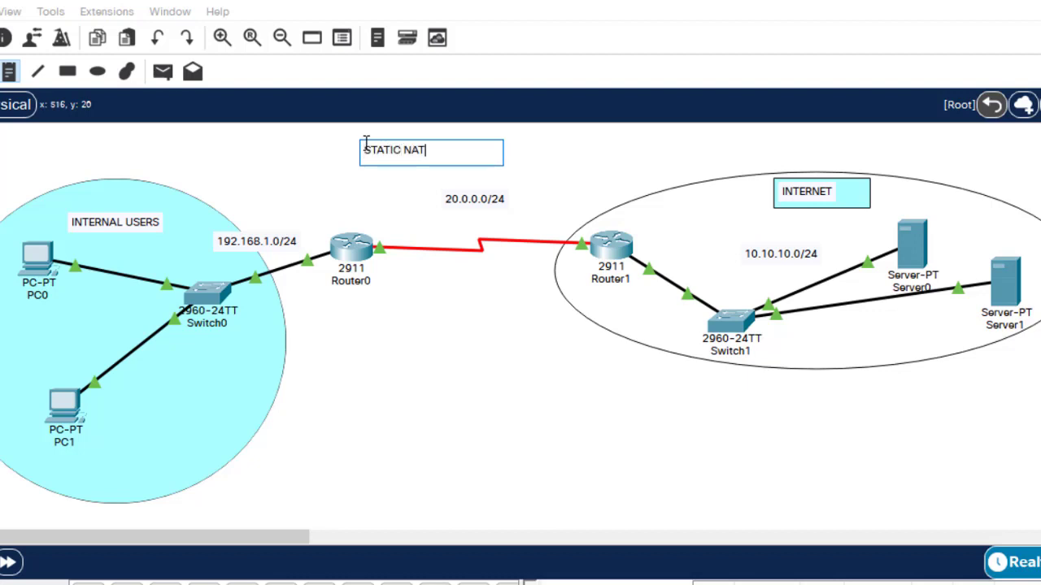
type(" CONFIGURAT")
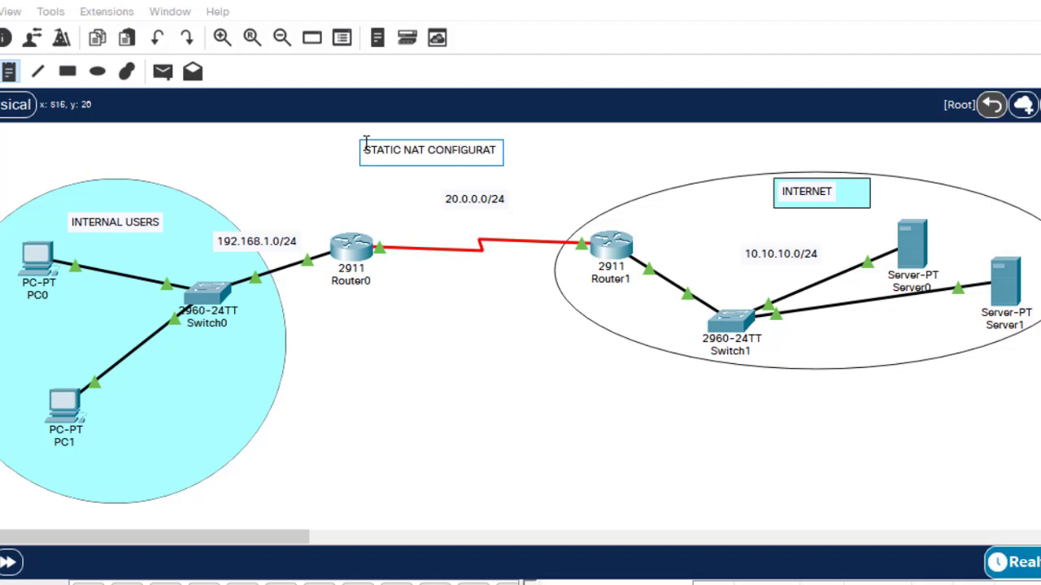
type("IONS")
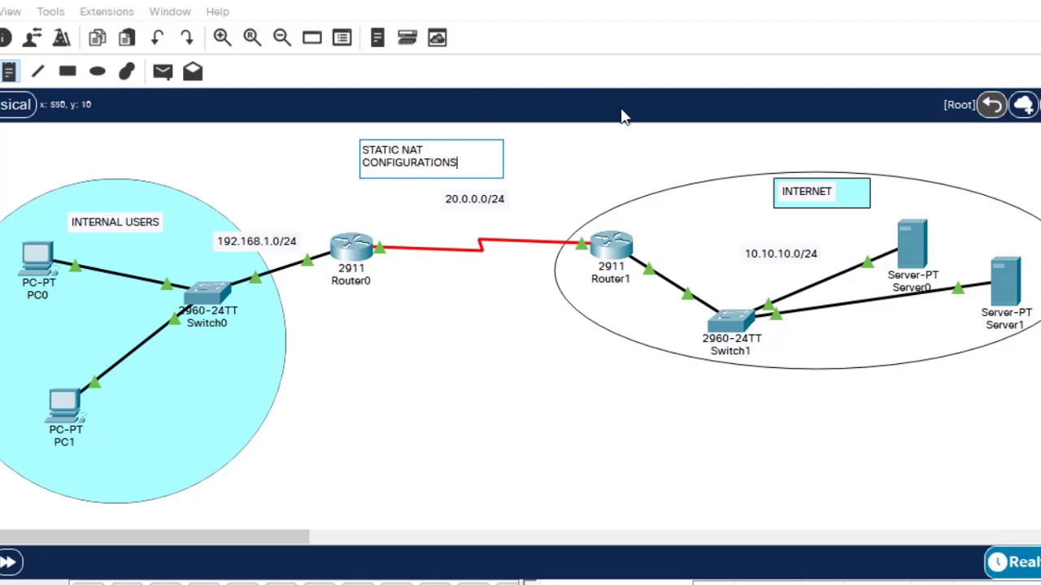
left_click(621, 116)
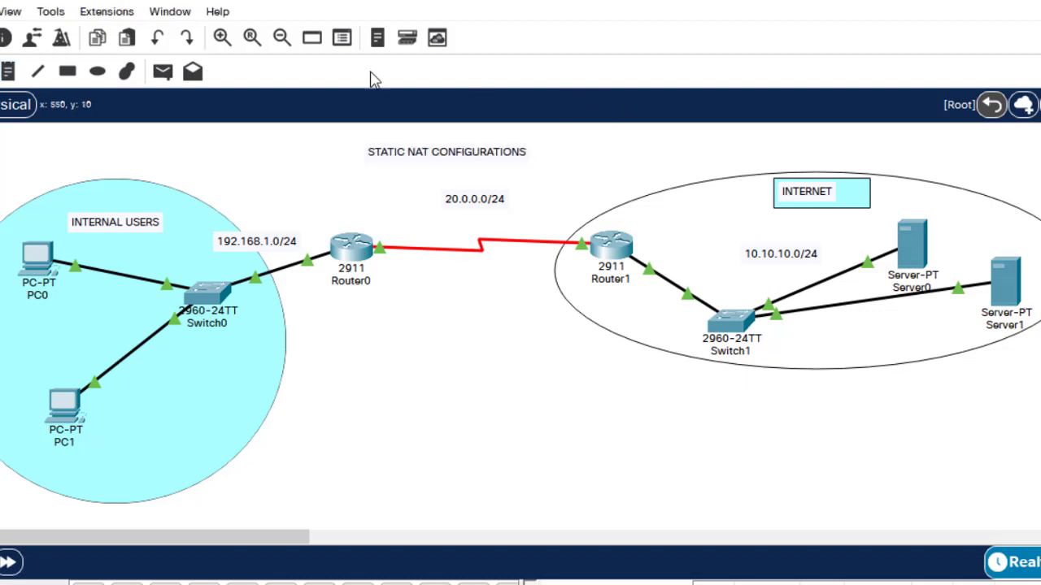
Draw a light cyan filled rectangle with a black outline around the STATIC NAT CONFIGURATIONS title.
left_click(68, 73)
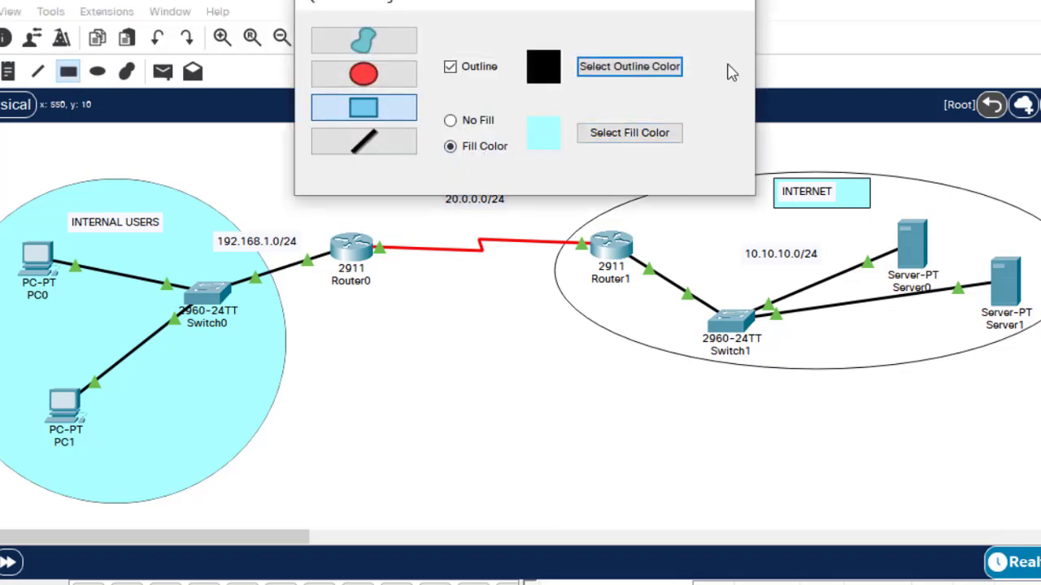
left_click_drag(666, 4, 402, 284)
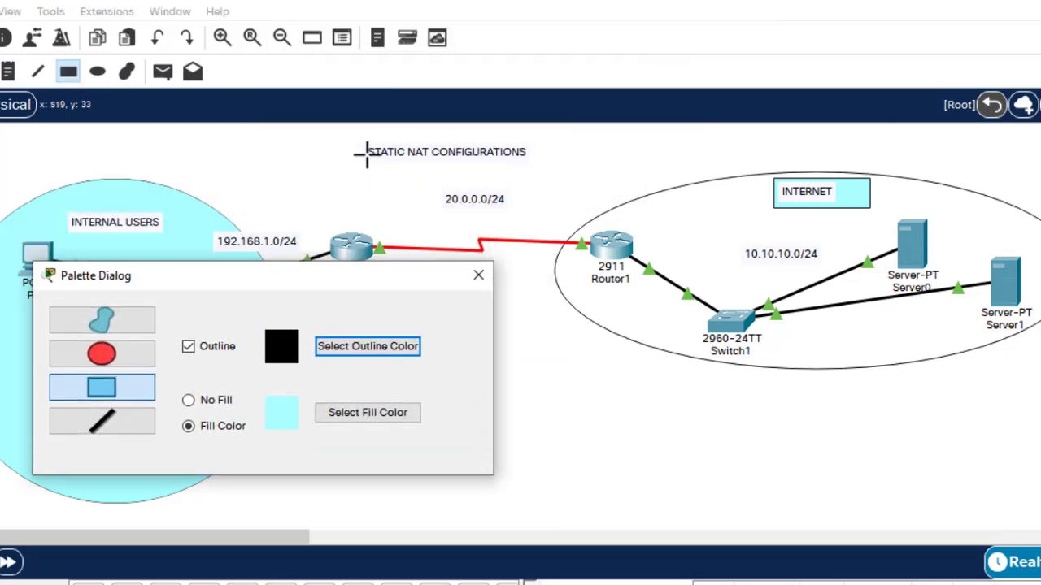
left_click_drag(342, 133, 567, 171)
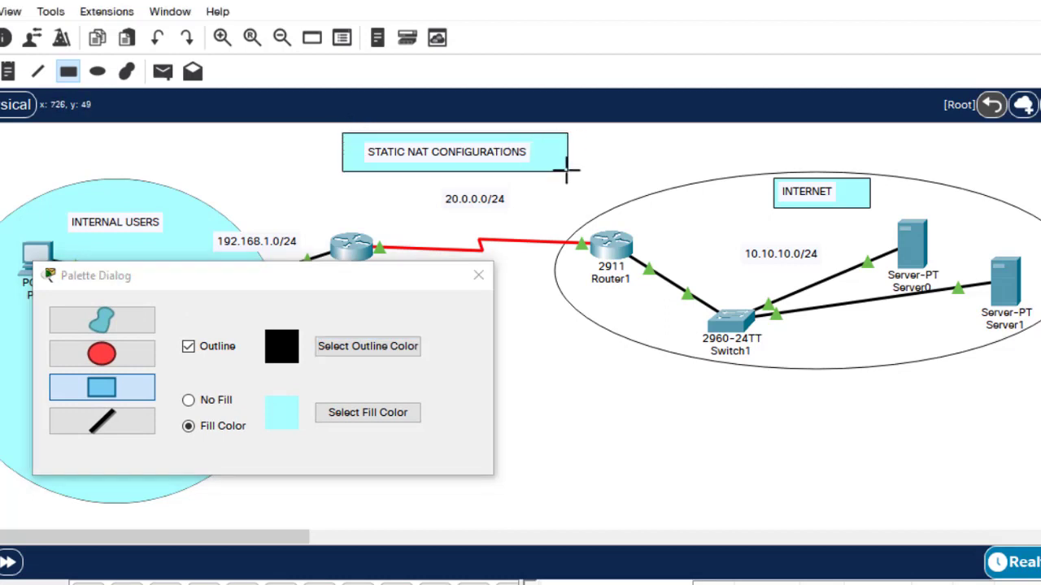
left_click(478, 275)
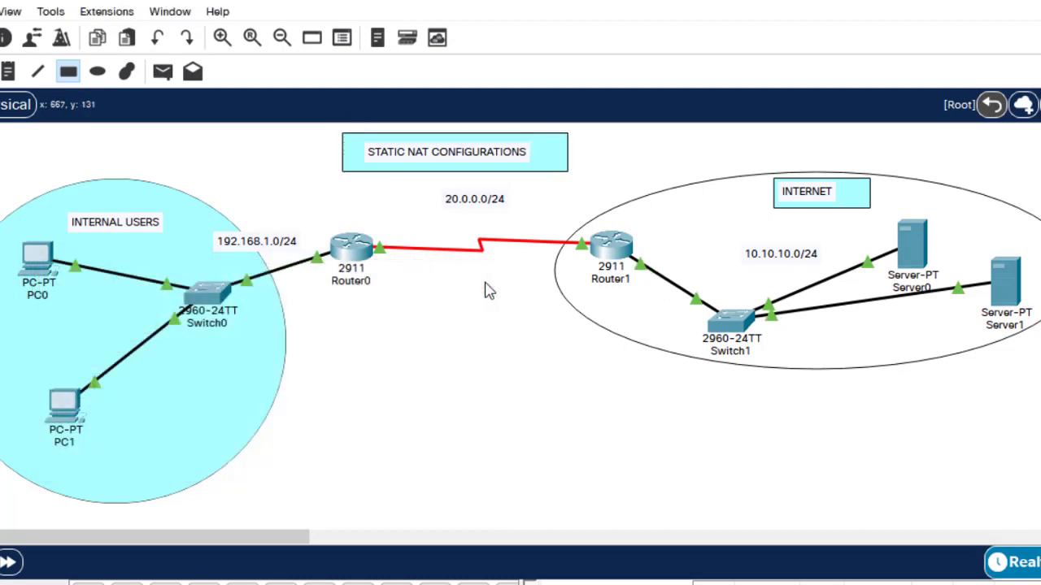
key("Escape")
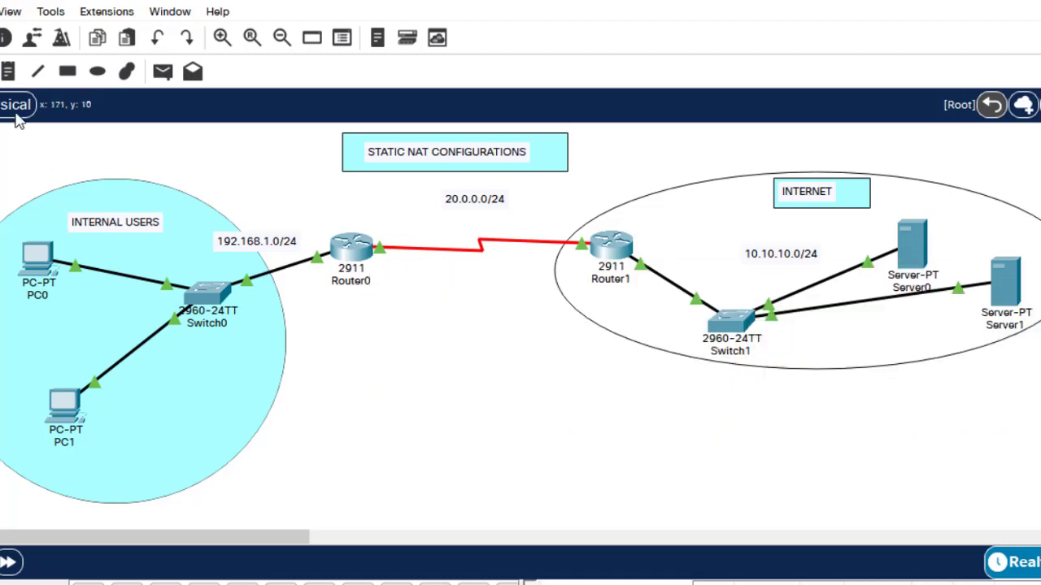
Add a note below Router0 listing "1. IP addresses", "2. Routing Protocol (OSPF)" and "3. Static NAT" on separate lines.
left_click(9, 72)
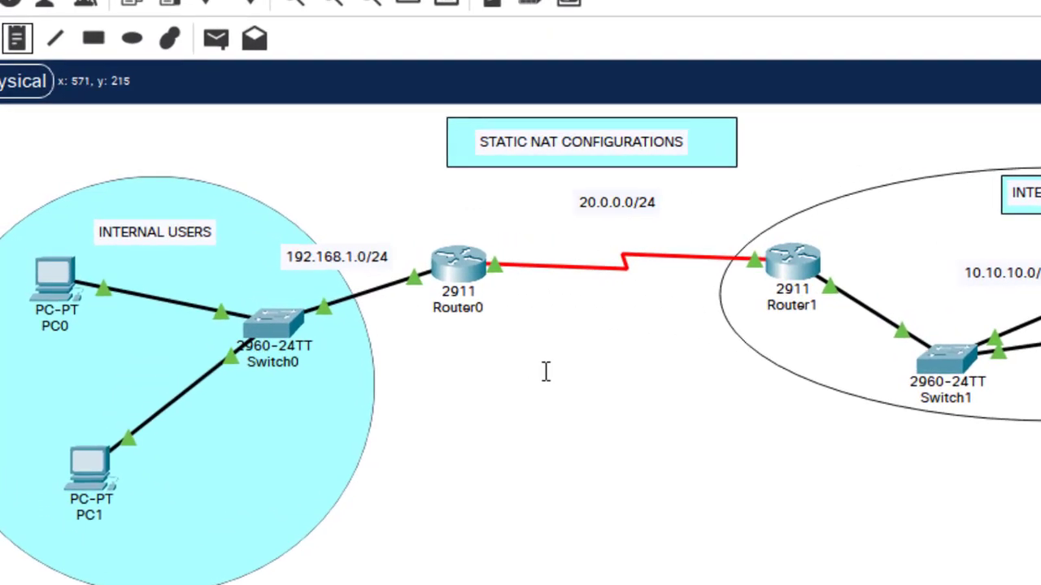
left_click(480, 364)
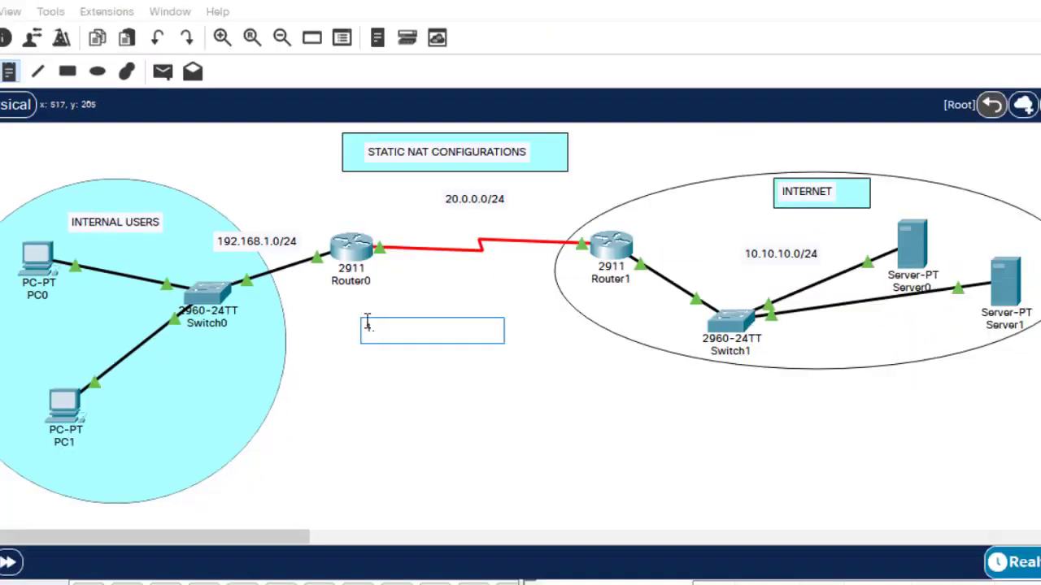
type("1. IP")
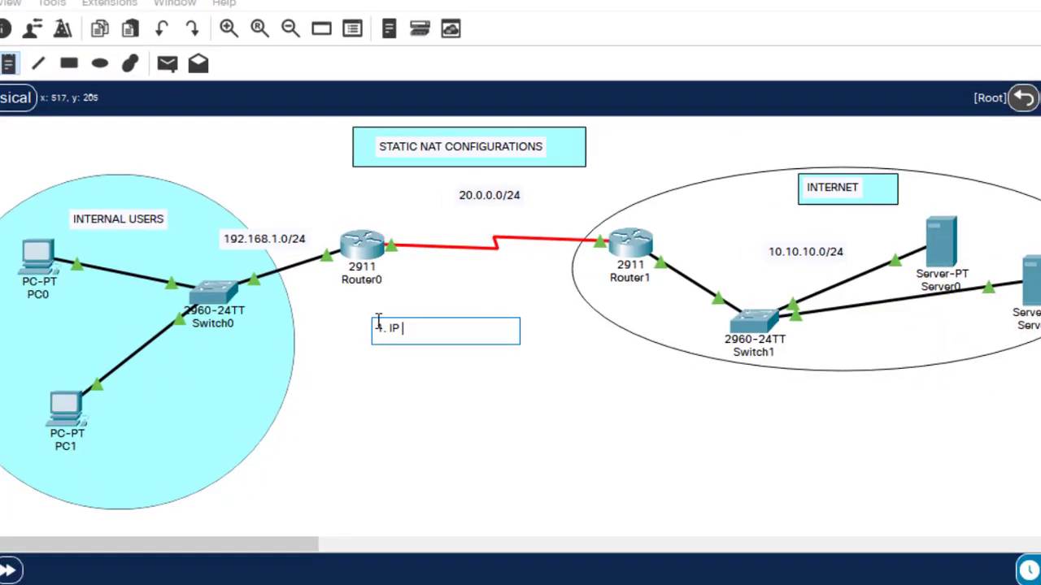
type(" address")
type("es")
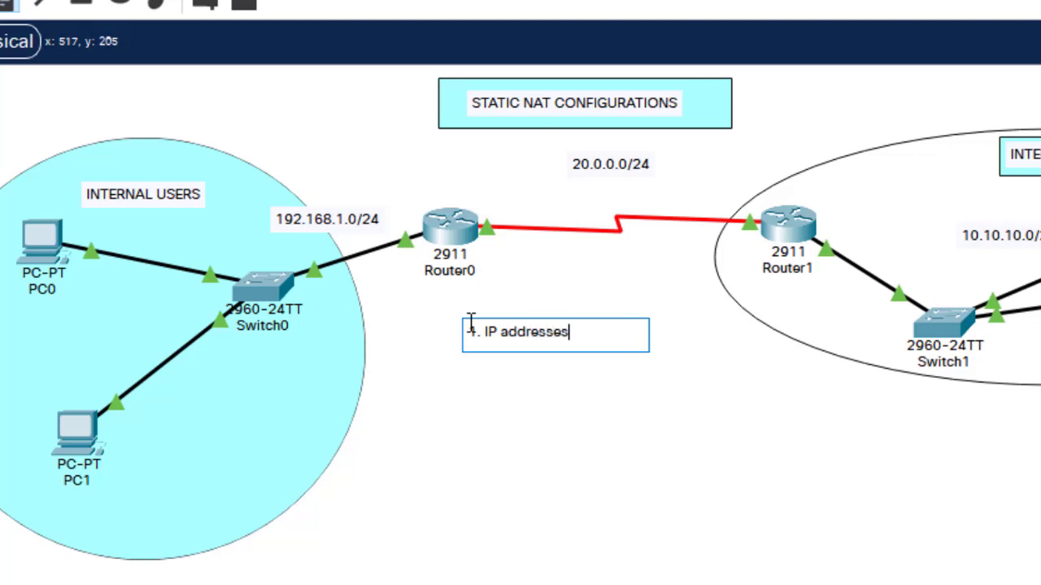
key("Return")
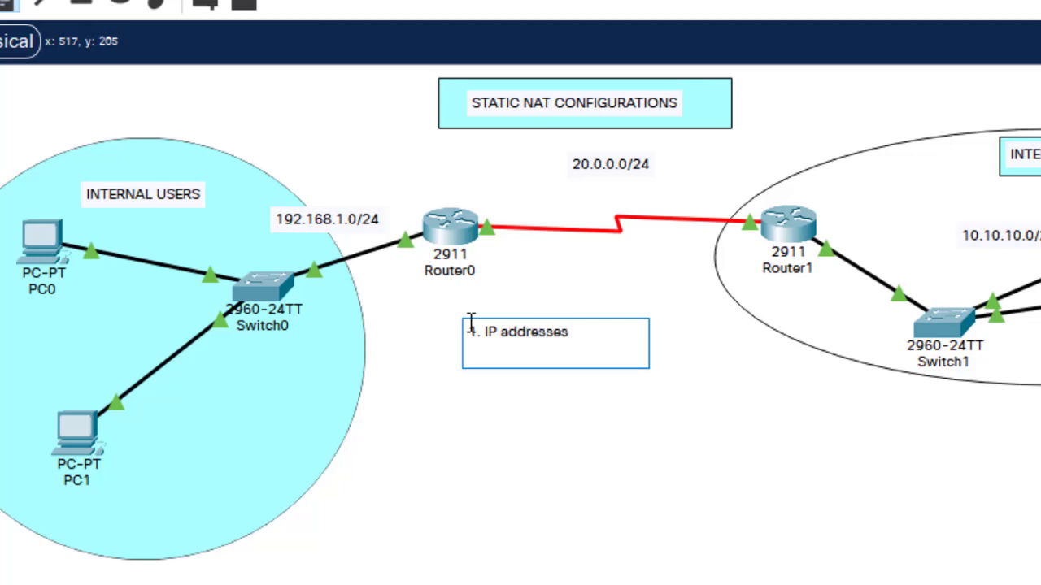
type("2. Ro")
type("uting")
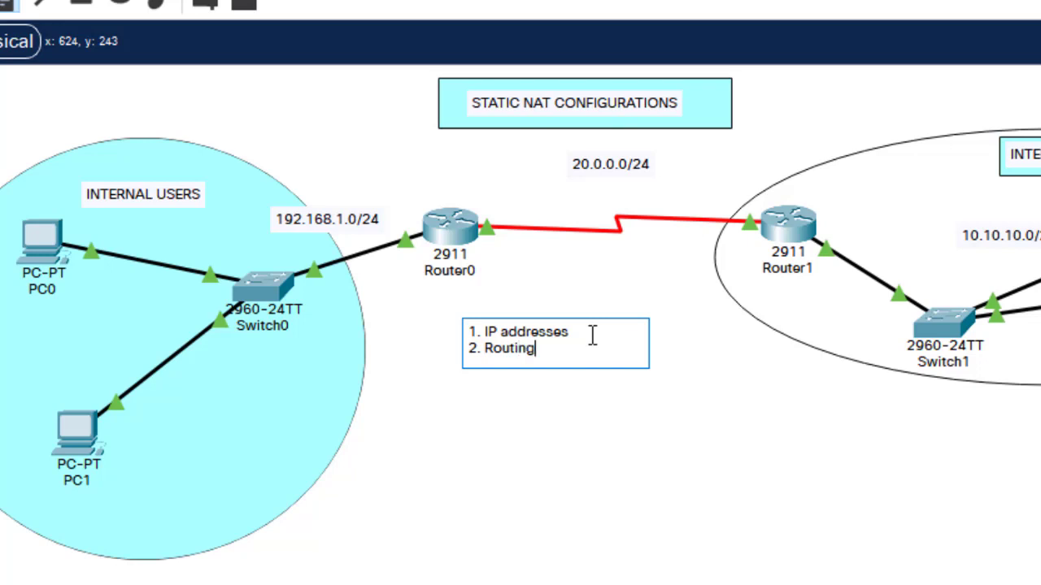
type(" Protocol (OSPF)")
key("Return")
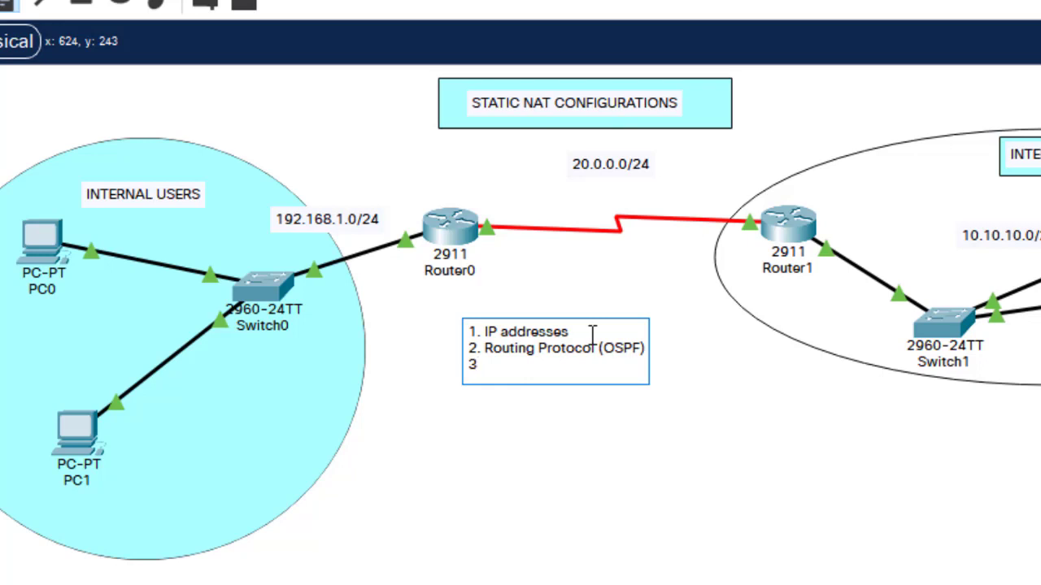
type("3. Static Na")
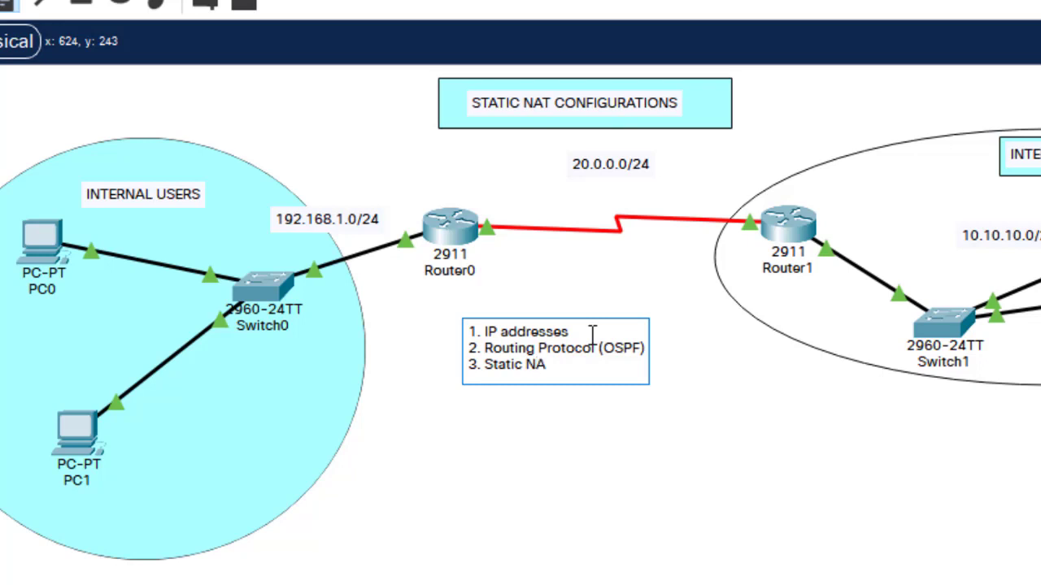
left_click(992, 515)
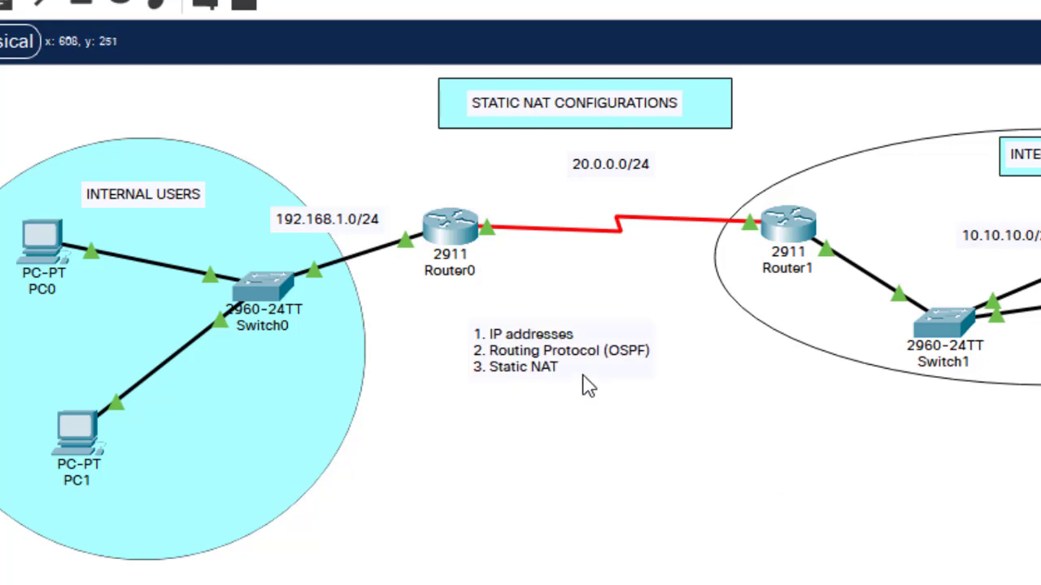
left_click_drag(588, 343, 553, 327)
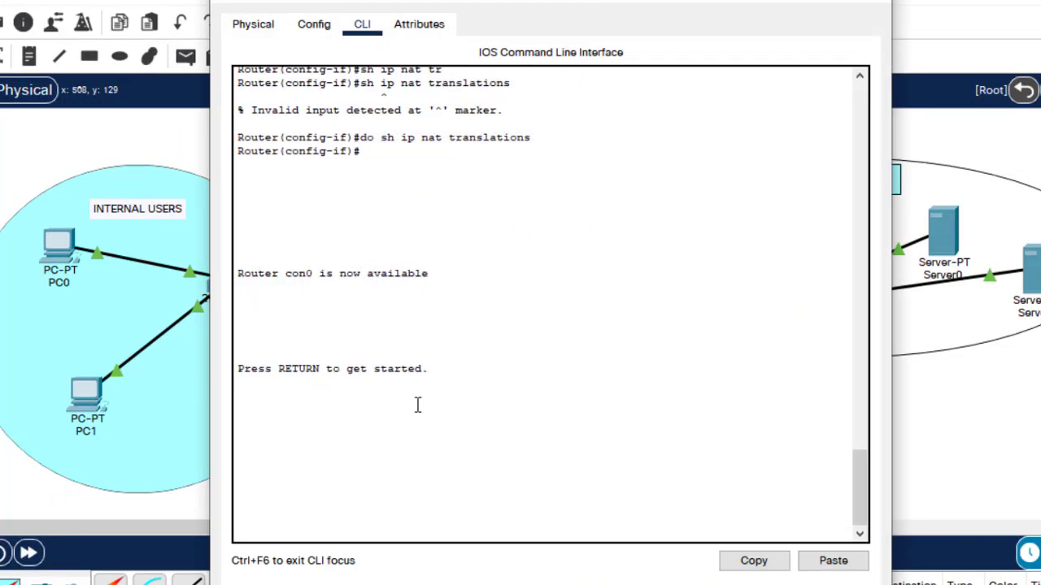
Enter privileged EXEC mode and global configuration mode in Router0's command line.
key("Return")
key("Return")
type("EN")
key("Return")
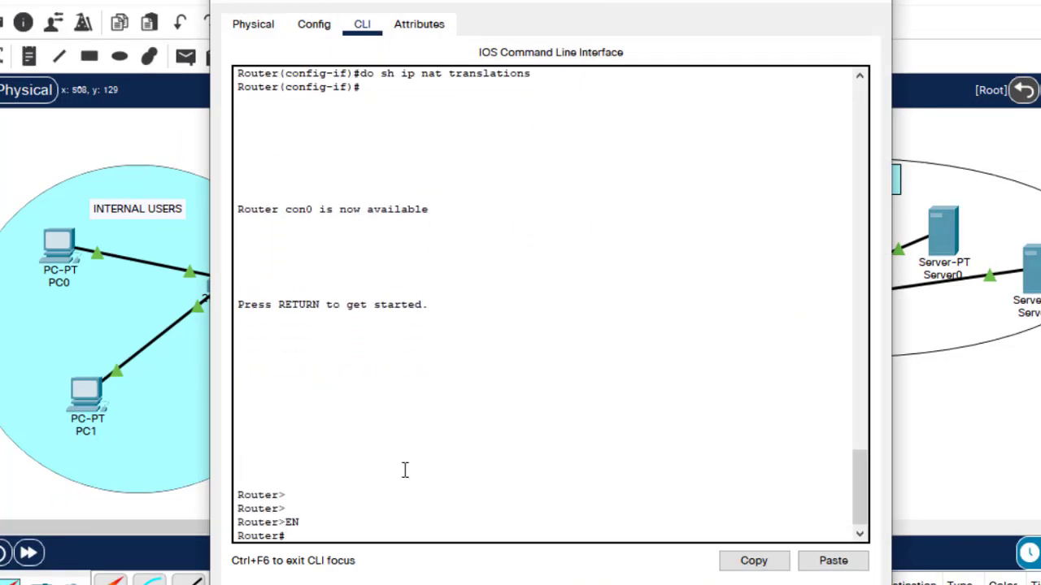
type("config t")
key("Return")
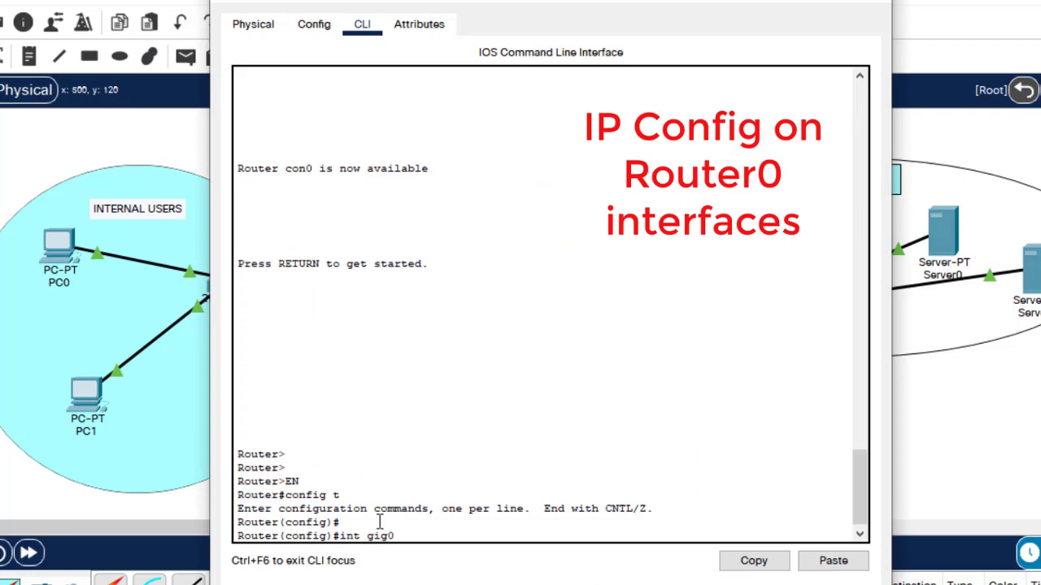
Assign IP address 192.168.1.1 with mask 255.255.255.0 to Router0's interface gig0/0, leaving interface configuration mode.
key("Return")
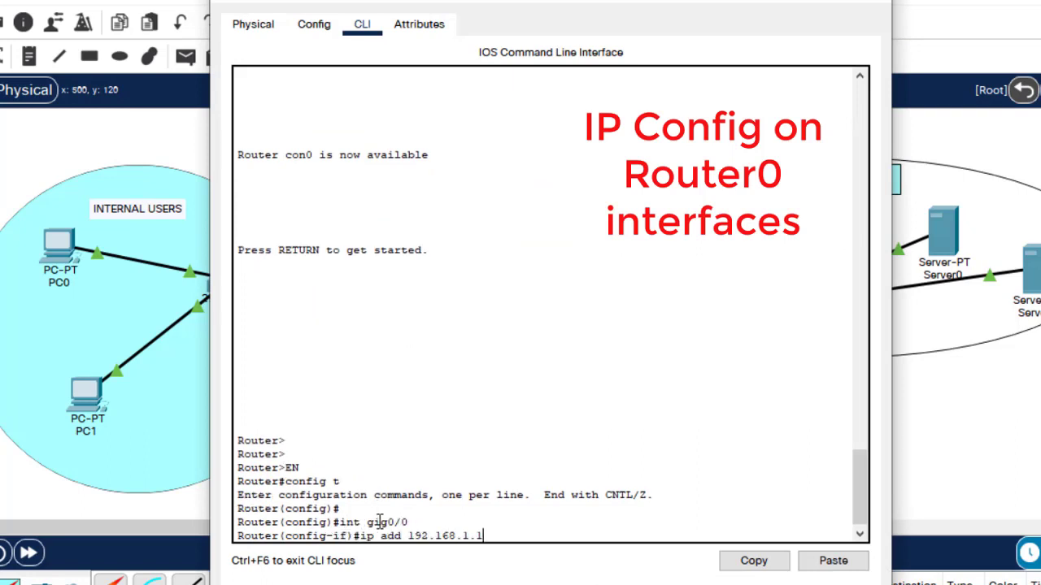
type("ip add 192.168.1.1 255.255.255.0")
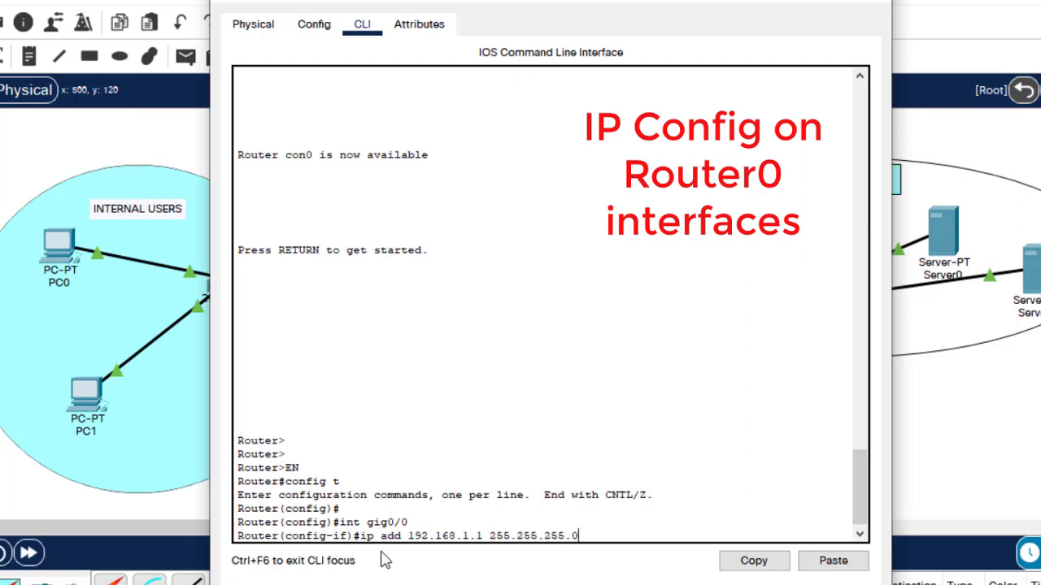
key("Return")
type("exit")
key("Return")
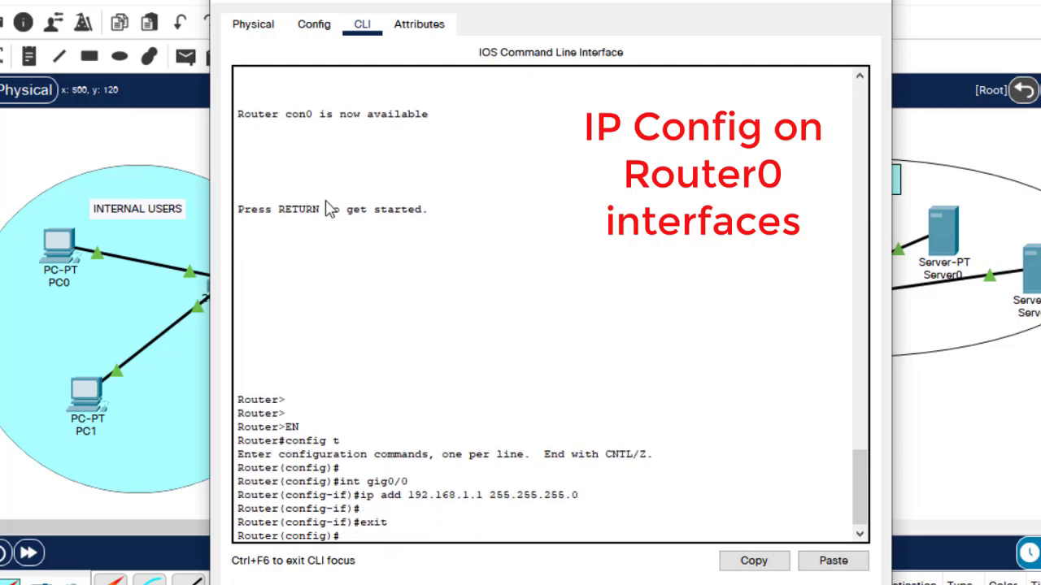
Assign IP address 20.0.0.1 with mask 255.255.255.0 to Router0's interface se0/1/0 and save the configuration with do wr.
key("alt+Tab")
left_click(382, 240)
key("Return")
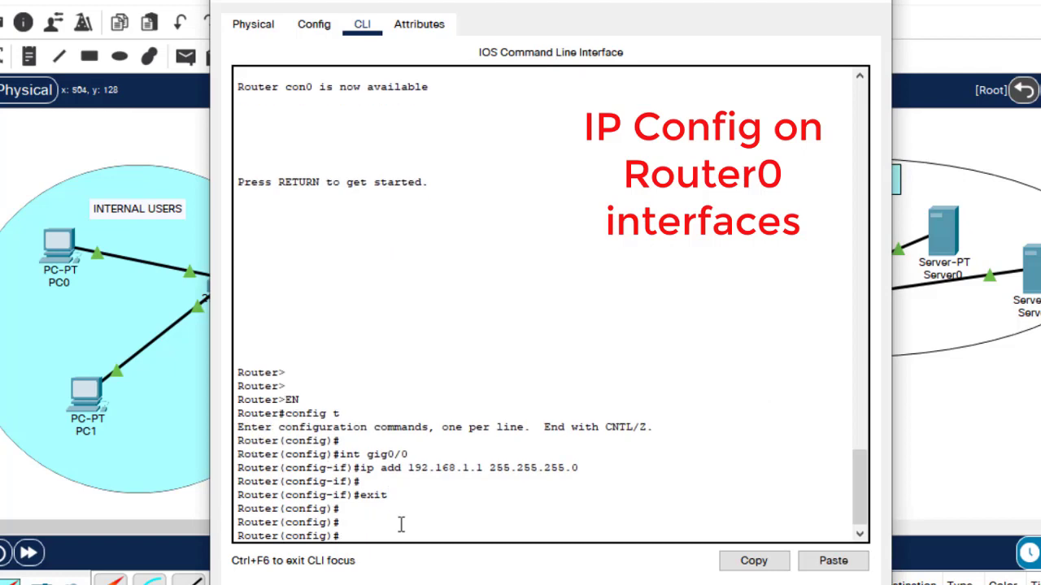
type("int se0/2/0")
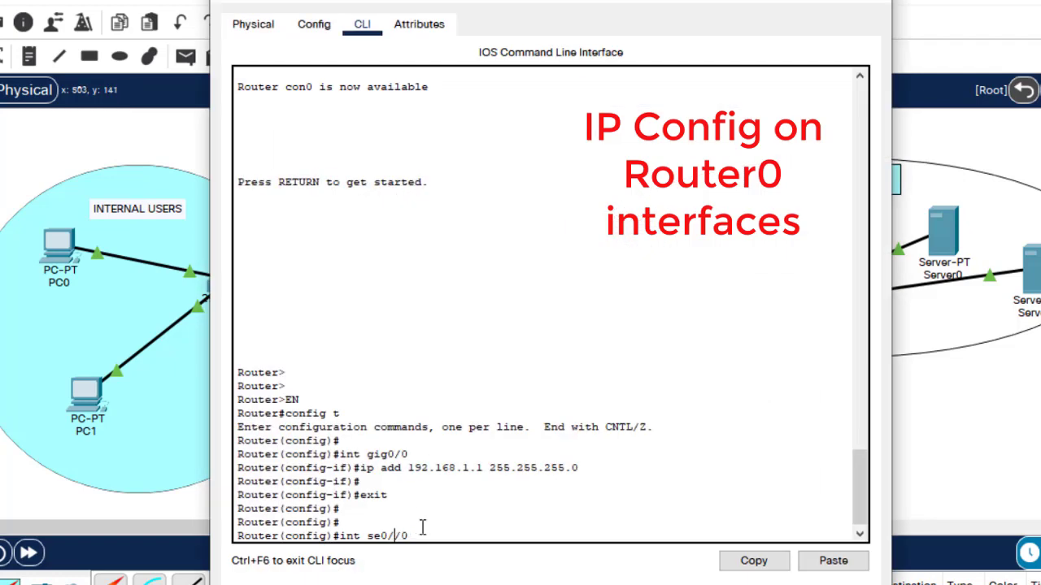
type("1")
key("Return")
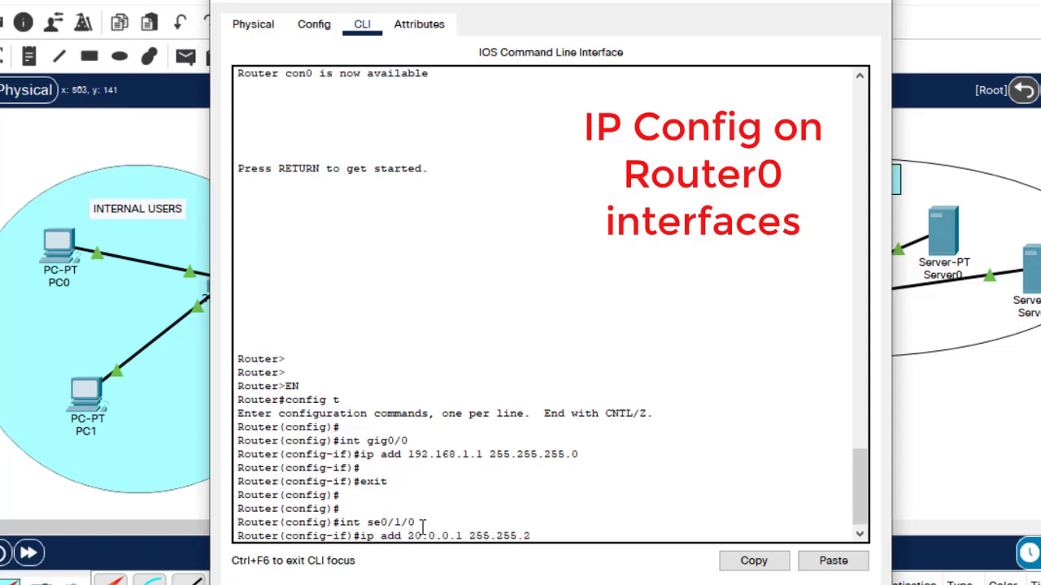
type("ip add 20.0.0.1 255.255.255.0")
key("Return")
type("exit")
key("Return")
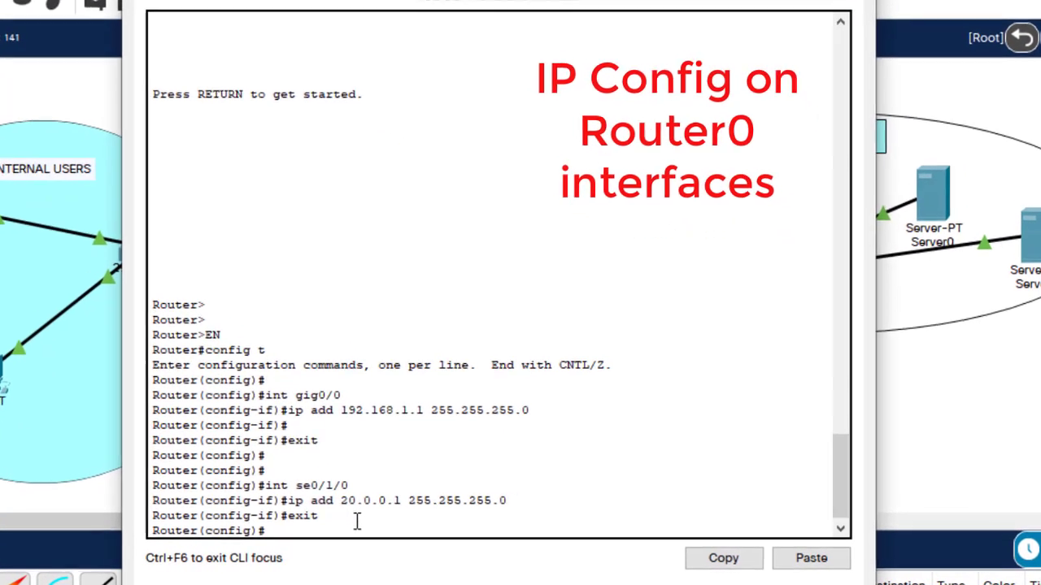
type("do wr")
key("Return")
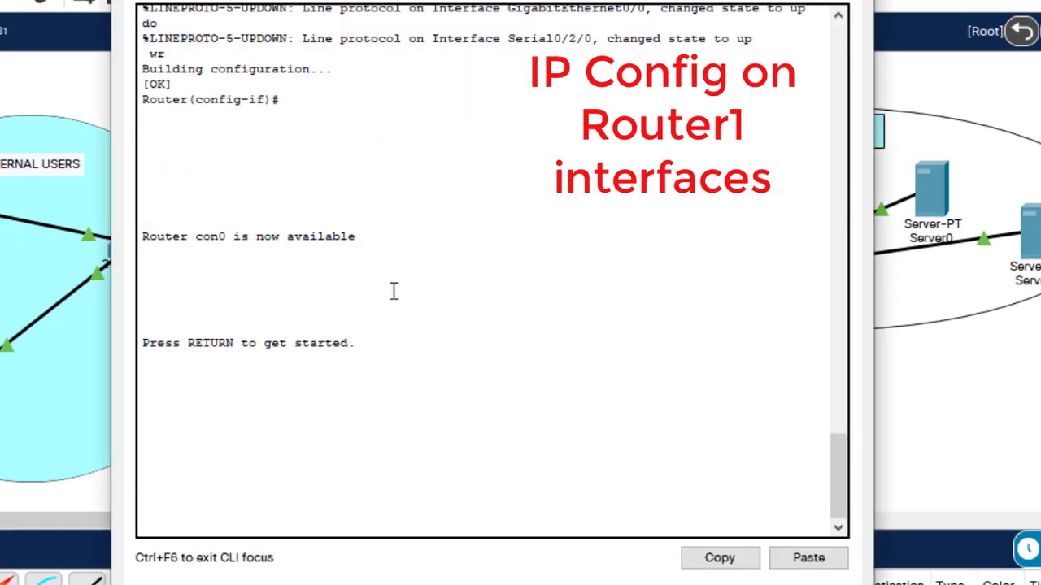
Enter global configuration mode in Router1's command line and check the serial port label on its link to Router0.
key("Return")
key("Return")
type("en")
key("Return")
type("config")
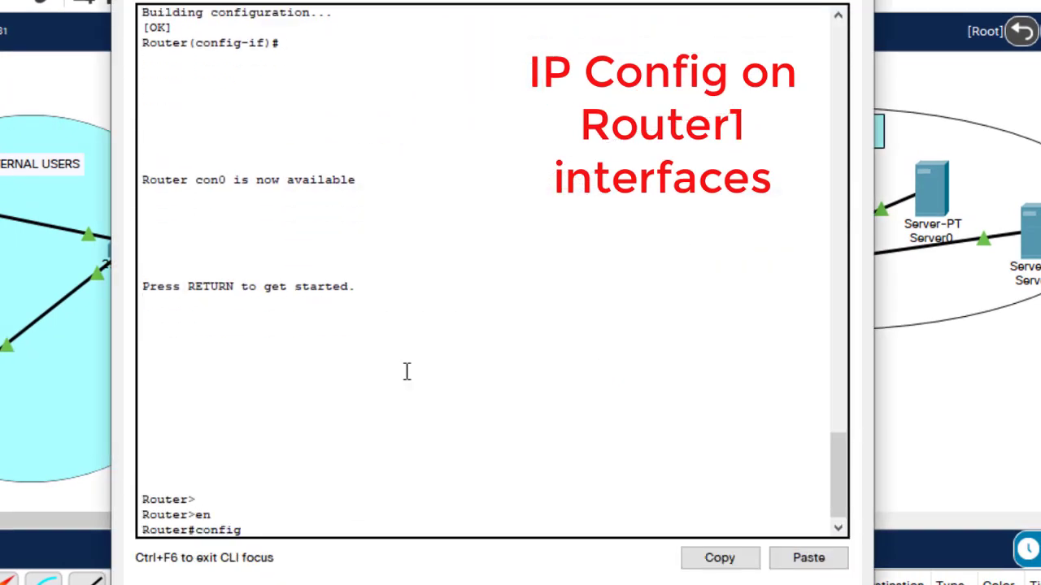
type(" t")
key("Return")
key("Return")
key("Return")
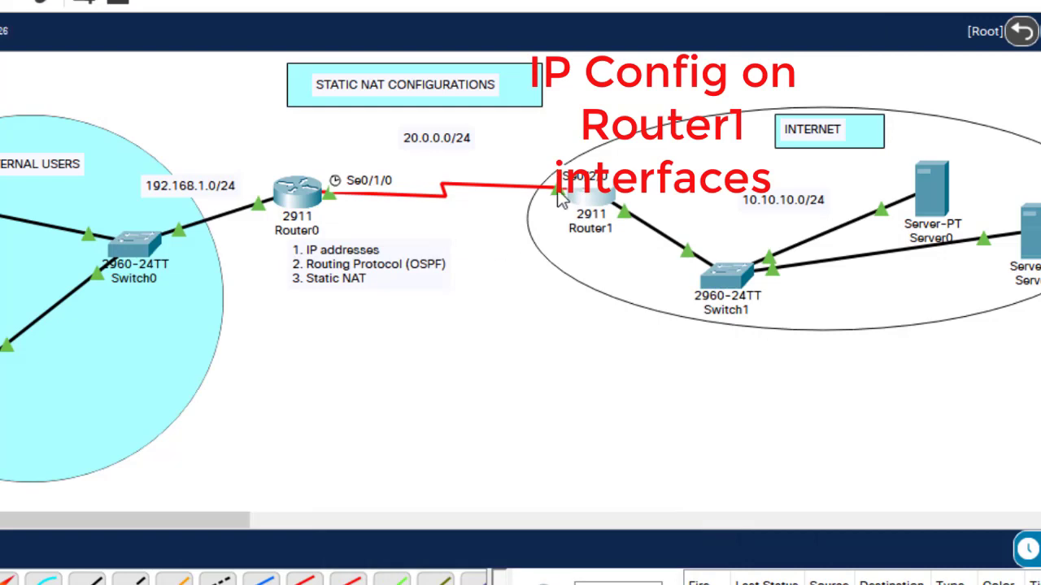
left_click(561, 197)
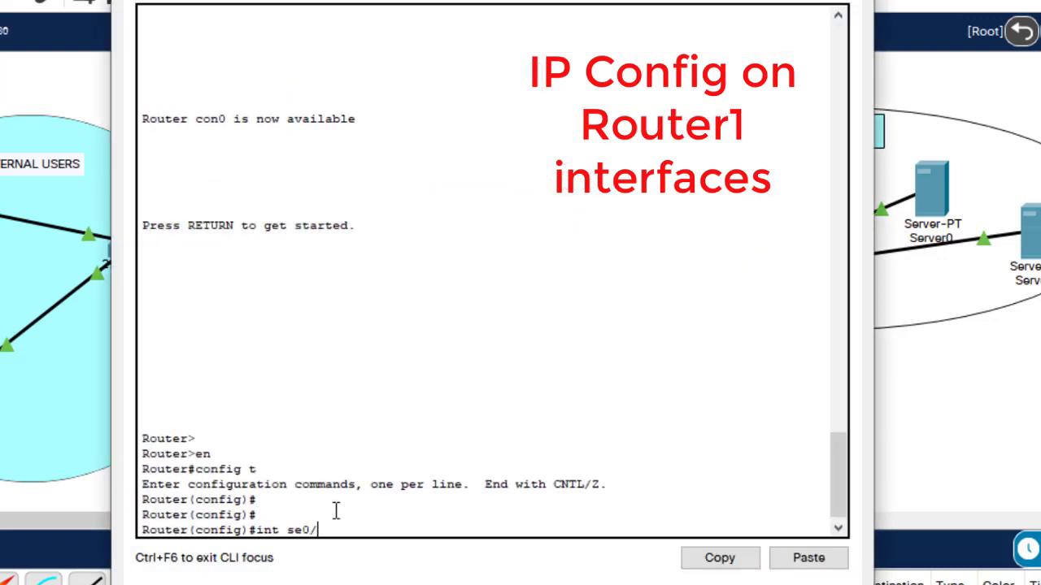
Assign IP address 20.0.0.2 with mask 255.255.255.0 to Router1's interface se0/2/0, leaving interface configuration mode.
type("int se0/2/0")
key("Return")
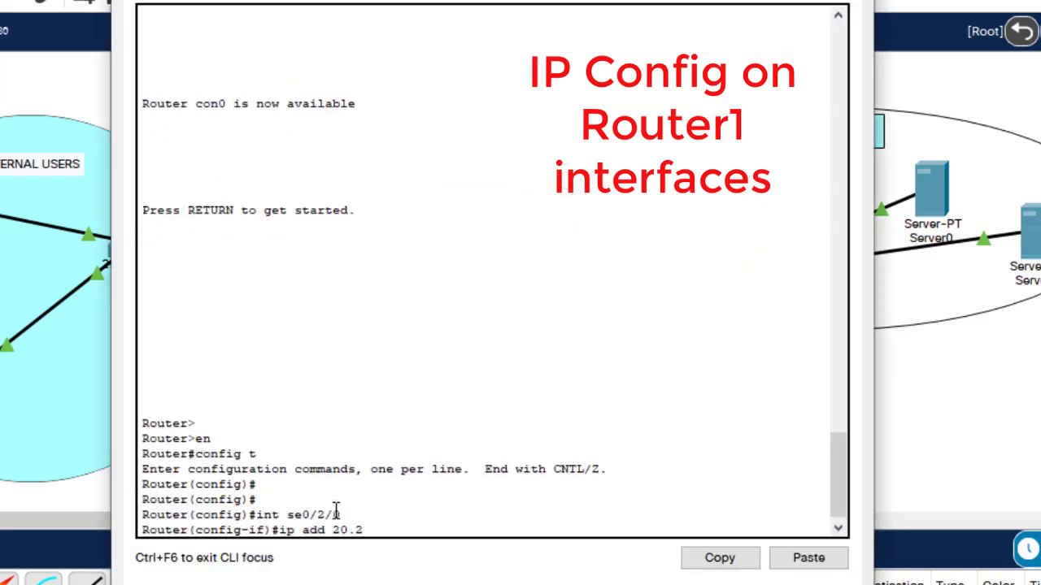
type("ip add 20.0.0.2 255")
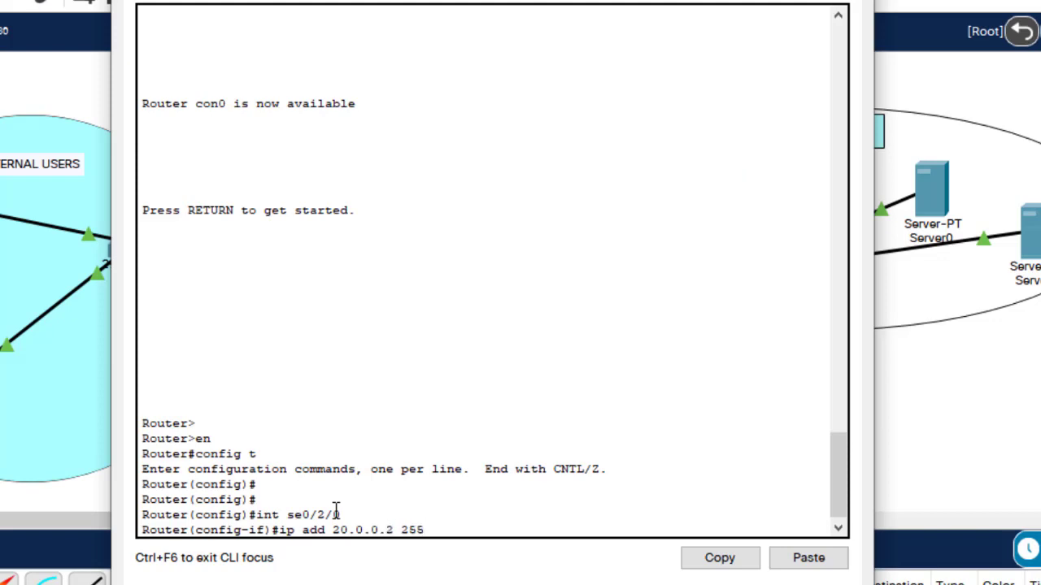
type(".255.255.0")
key("Return")
key("Return")
type("exit")
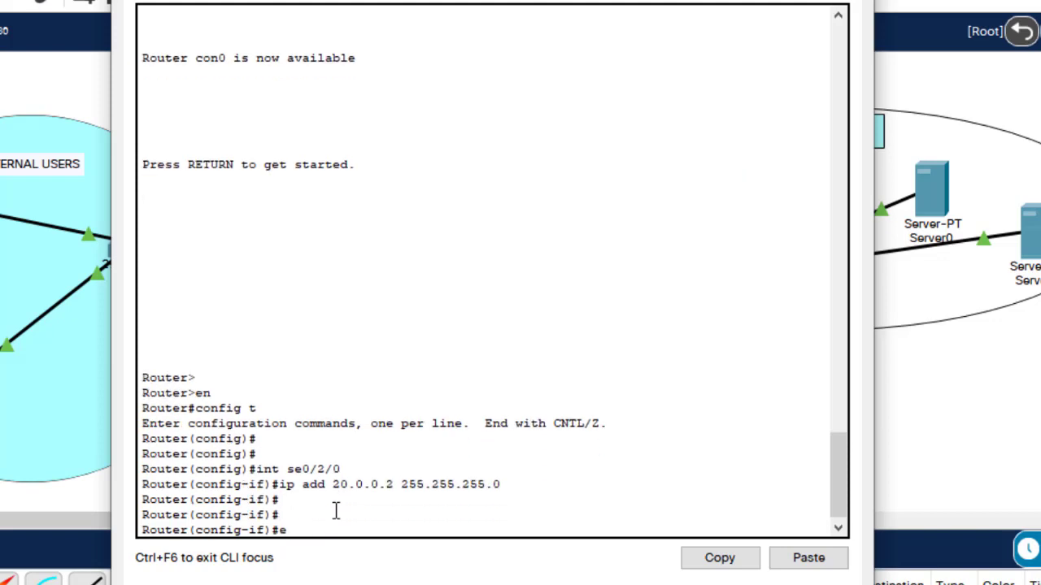
key("Return")
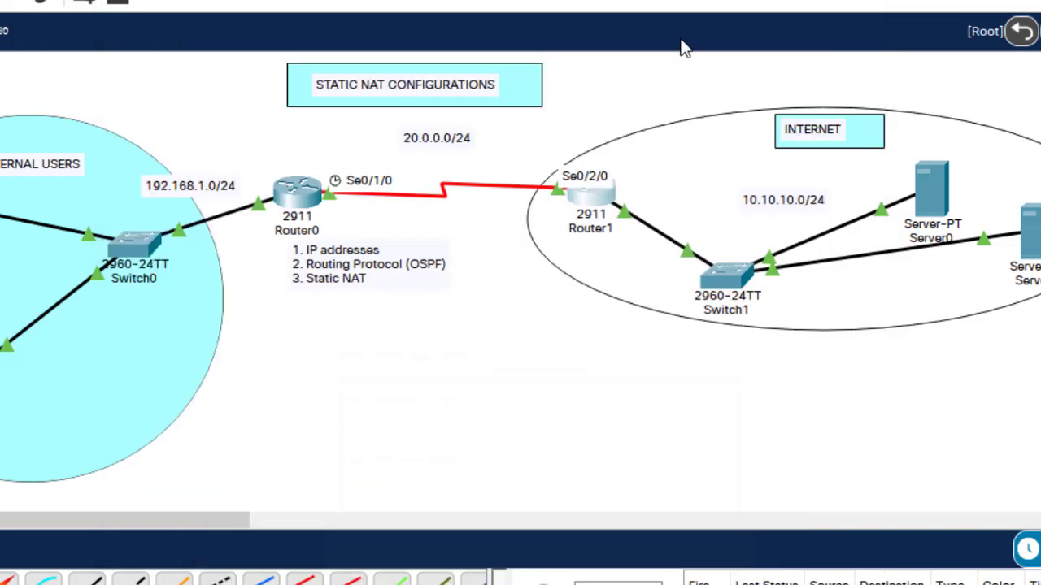
Assign IP address 10.10.10.1 with mask 255.255.255.0 to Router1's interface gig0/0 and save the configuration with do wr.
left_click(591, 201)
key("Return")
type("ig)#int")
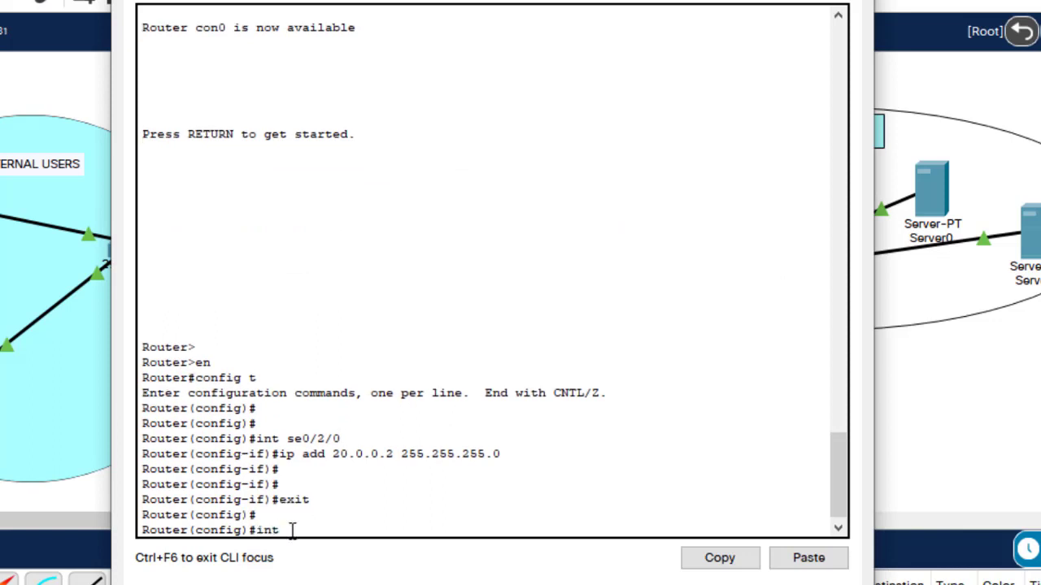
type(" gig0/0")
key("Return")
type("ip add 10.10.10.1 255.255.255")
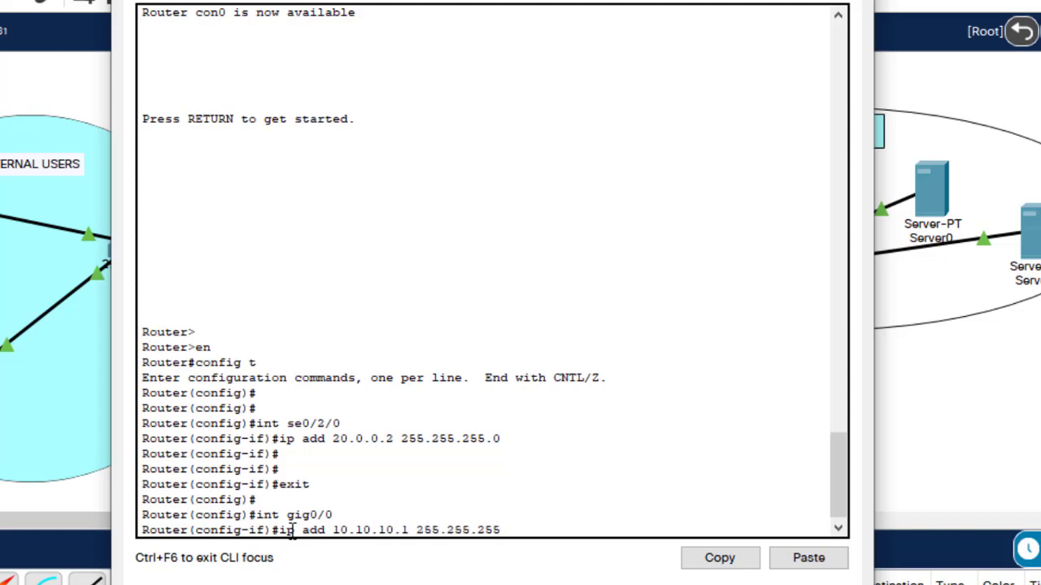
type(".0")
key("Return")
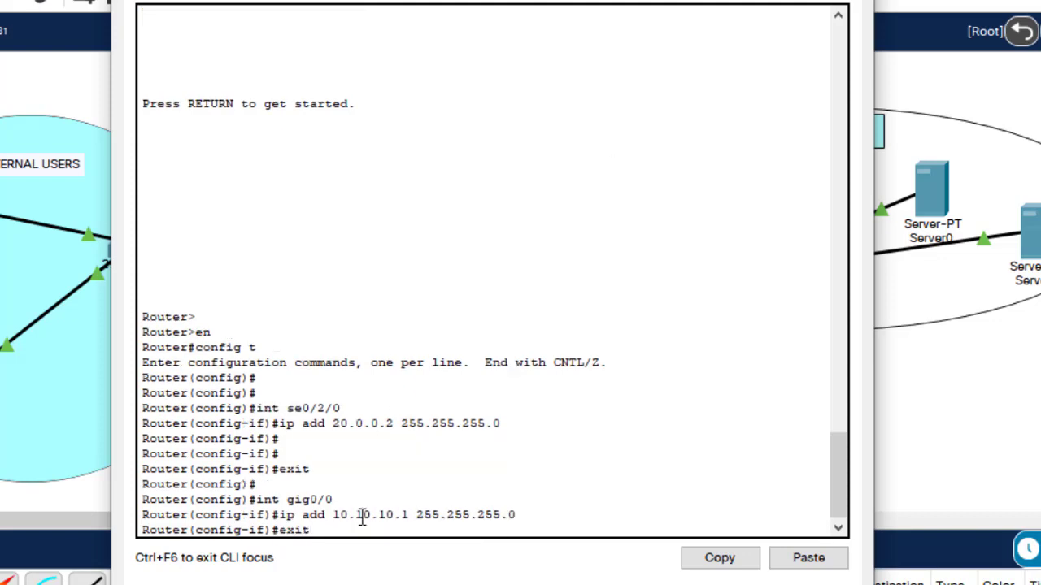
key("Return")
type("do wr")
key("Return")
key("alt+F4")
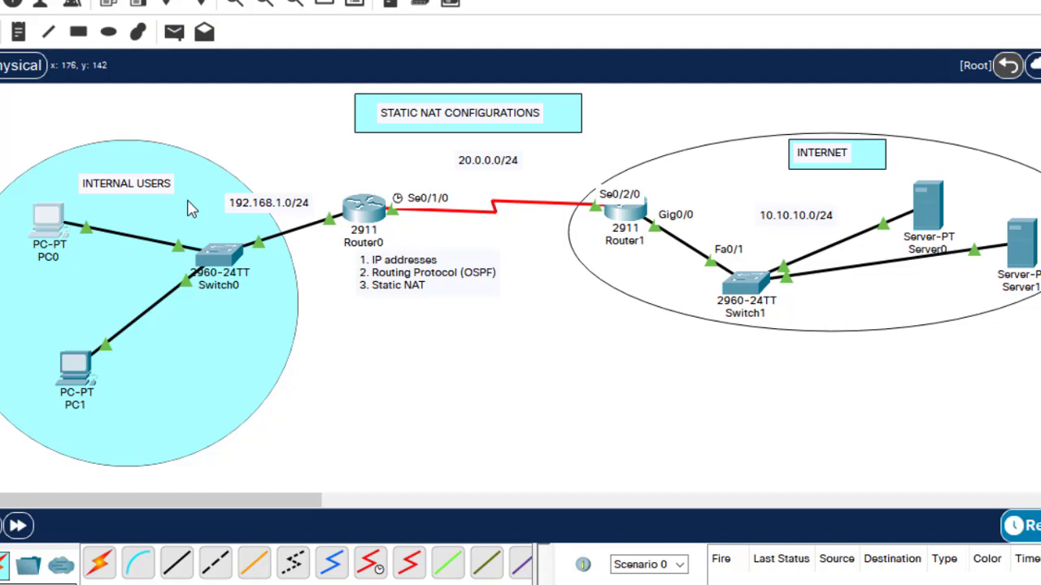
Set PC0's static IPv4 address to 192.168.1.2 with subnet mask 255.255.255.0.
left_click(47, 218)
left_click(362, 2)
left_click(284, 79)
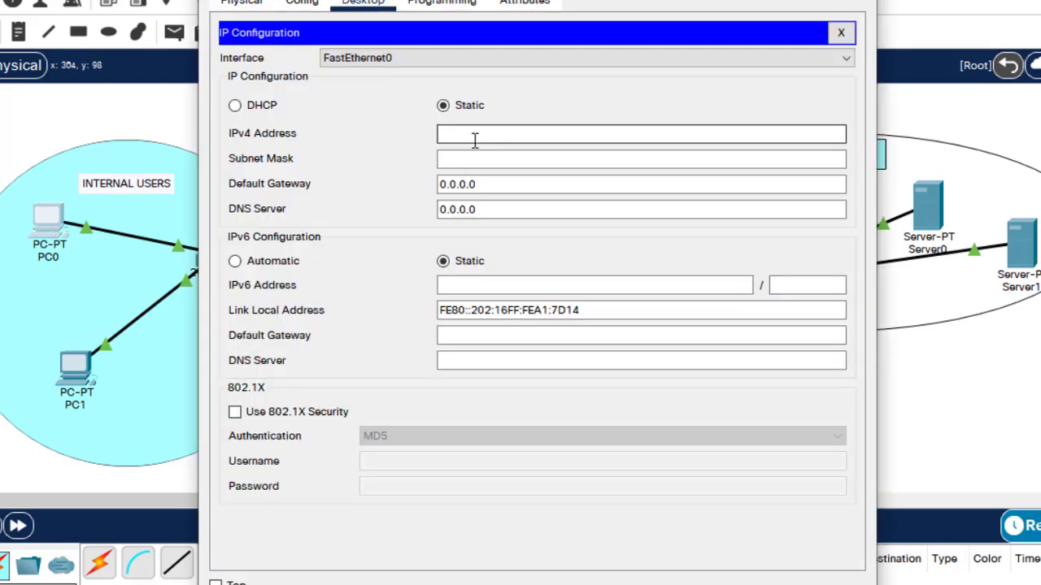
left_click(455, 158)
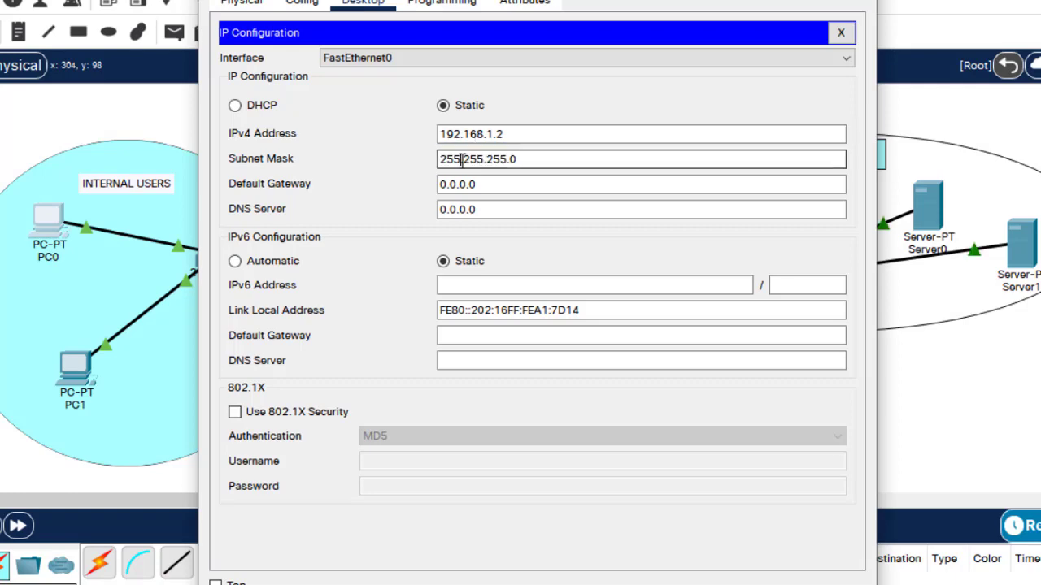
Set PC0's default gateway to 192.168.1.1, reusing its copied IPv4 address, and close its configuration.
left_click_drag(504, 134, 367, 130)
key("ctrl+c")
left_click_drag(731, 0, 1001, 88)
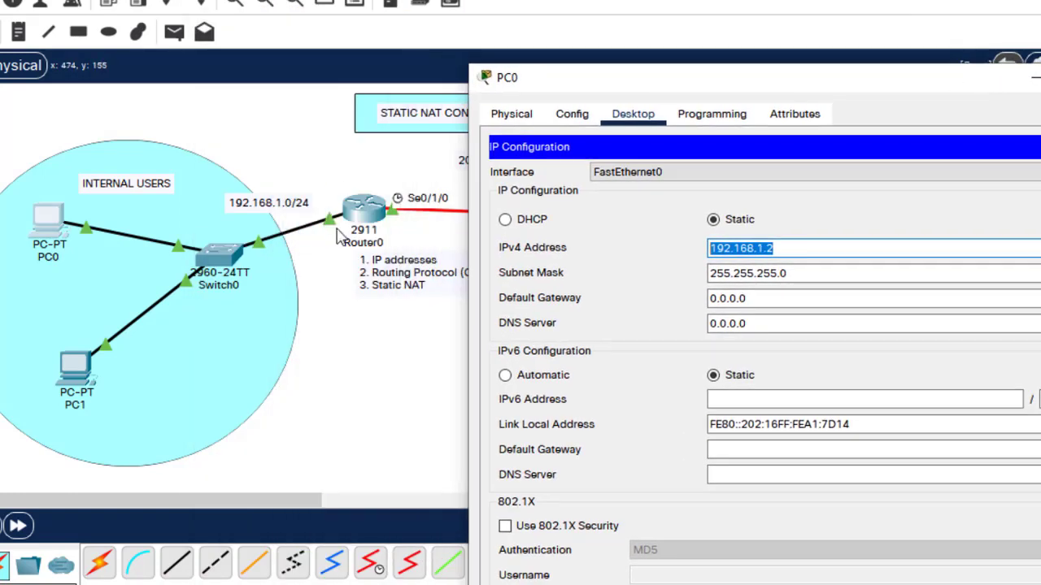
double_click(887, 298)
key("ctrl+v")
key("BackSpace")
type("1")
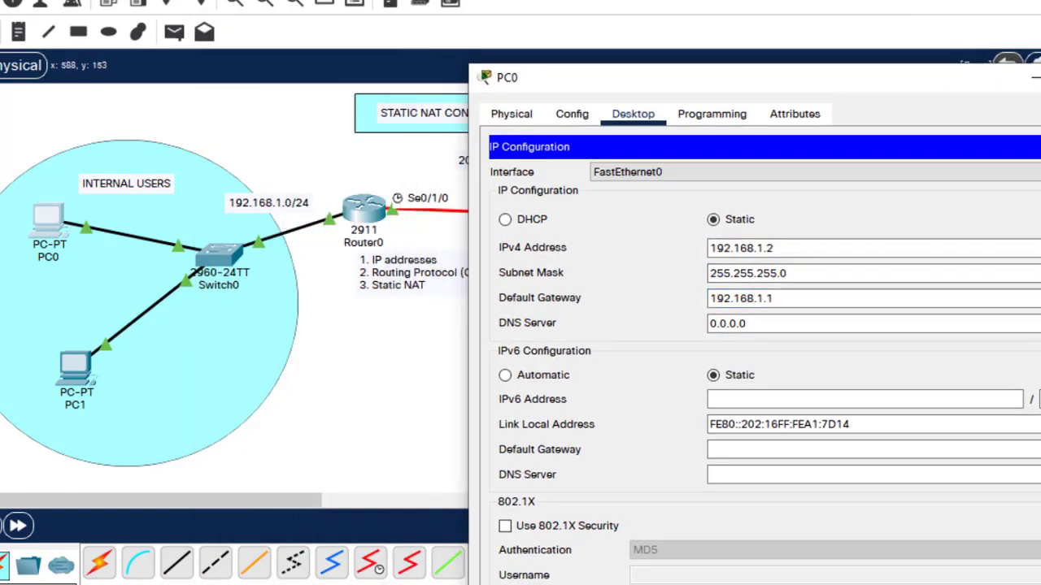
left_click(410, 385)
Set PC1's static IPv4 address to 192.168.1.3 with subnet mask 255.255.255.0.
left_click(87, 377)
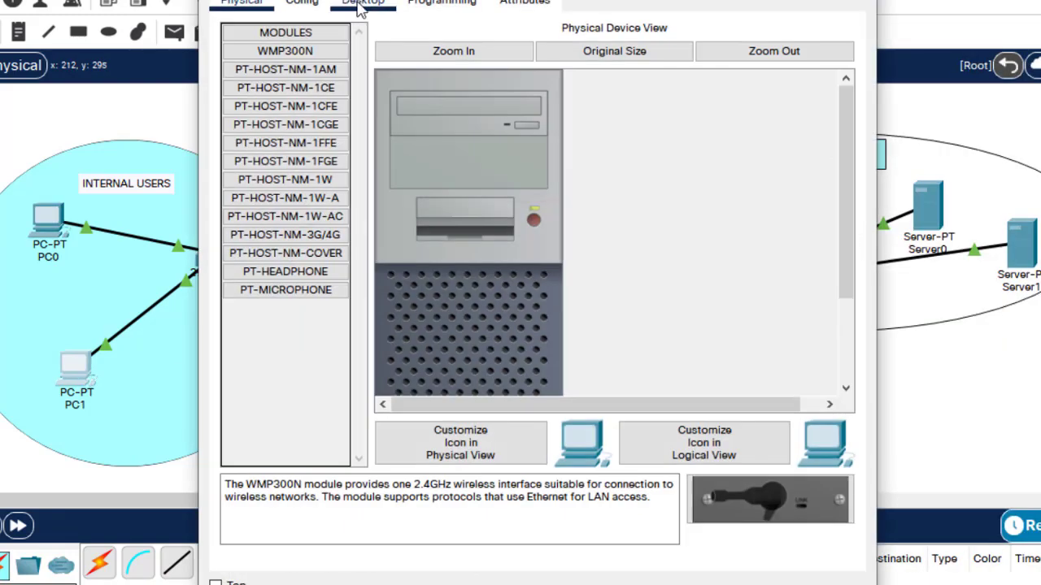
left_click(363, 3)
left_click(425, 109)
left_click(471, 134)
key("ctrl+v")
key("BackSpace")
type("3")
key("Tab")
Set PC1's default gateway to 192.168.1.1 and close its configuration.
key("Tab")
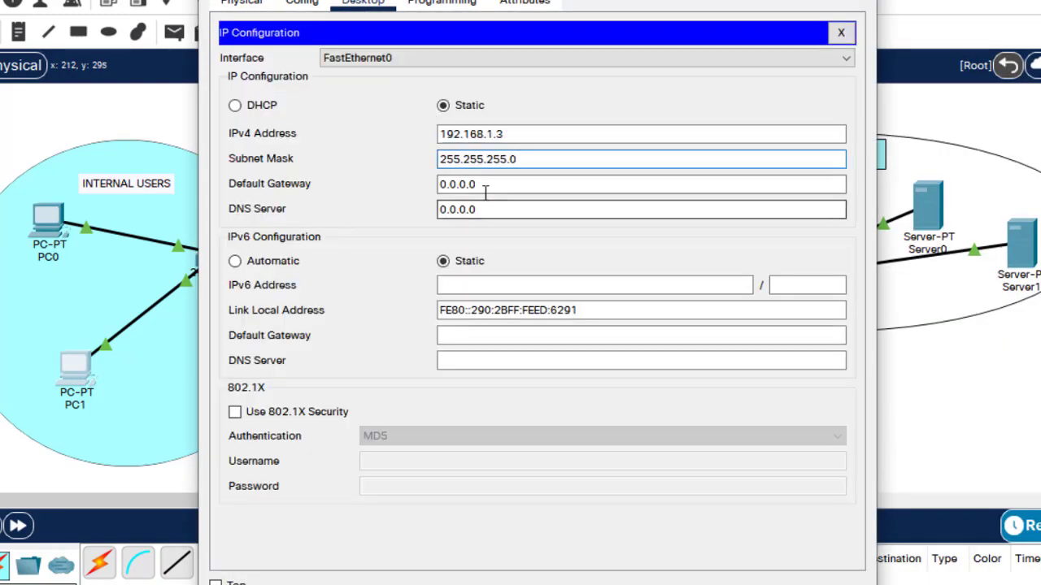
key("ctrl+v")
key("BackSpace")
type("1")
left_click(821, 228)
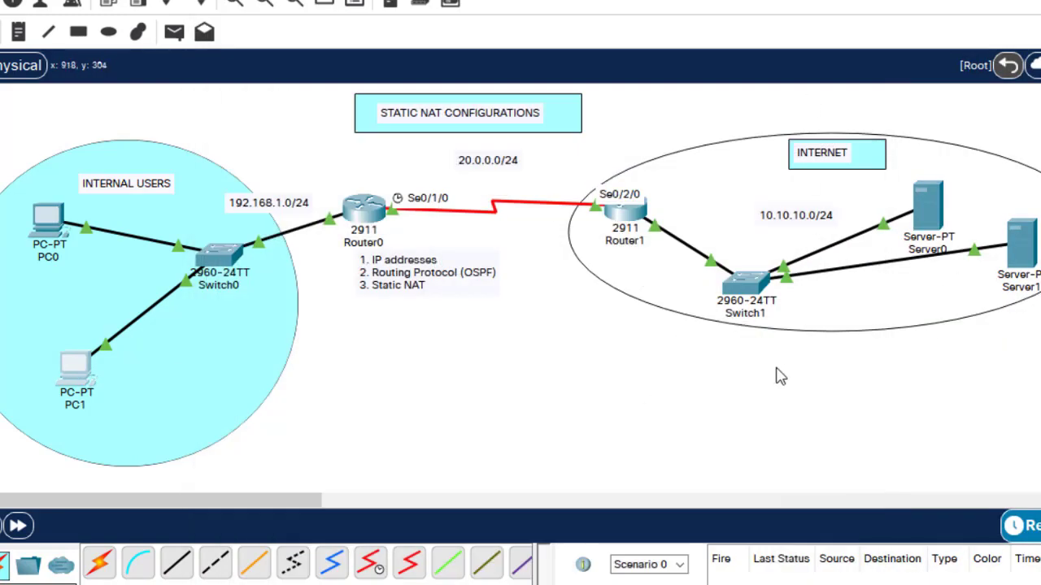
Set Server0's static IPv4 address to 10.10.10.2 with subnet mask 255.0.0.0.
left_click(926, 201)
left_click(428, 3)
left_click(260, 106)
left_click(444, 111)
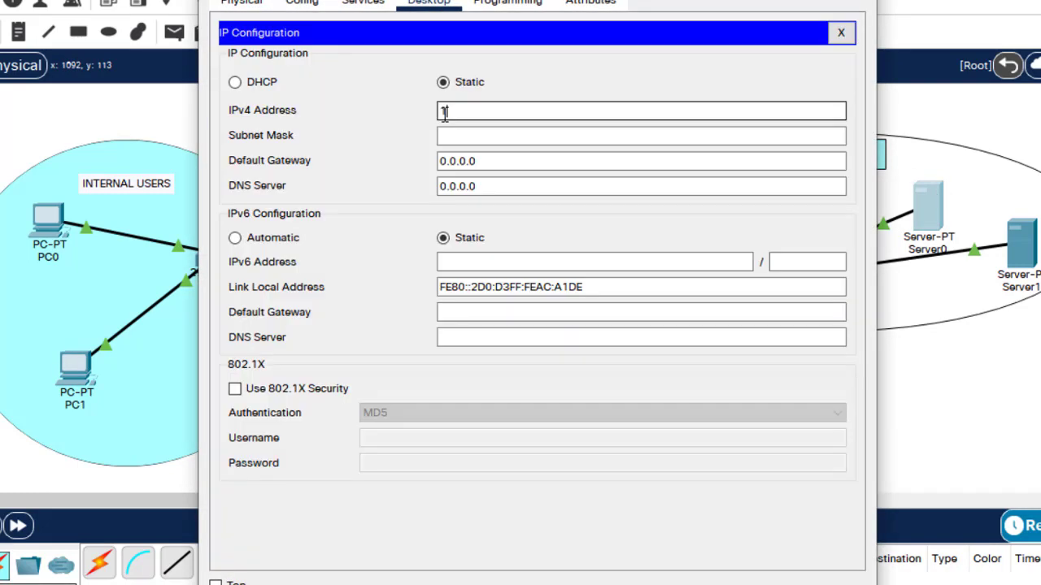
key("Tab")
Set Server0's default gateway to 10.10.10.1, reusing its copied IPv4 address, and close its configuration.
key("shift+Tab")
key("ctrl+c")
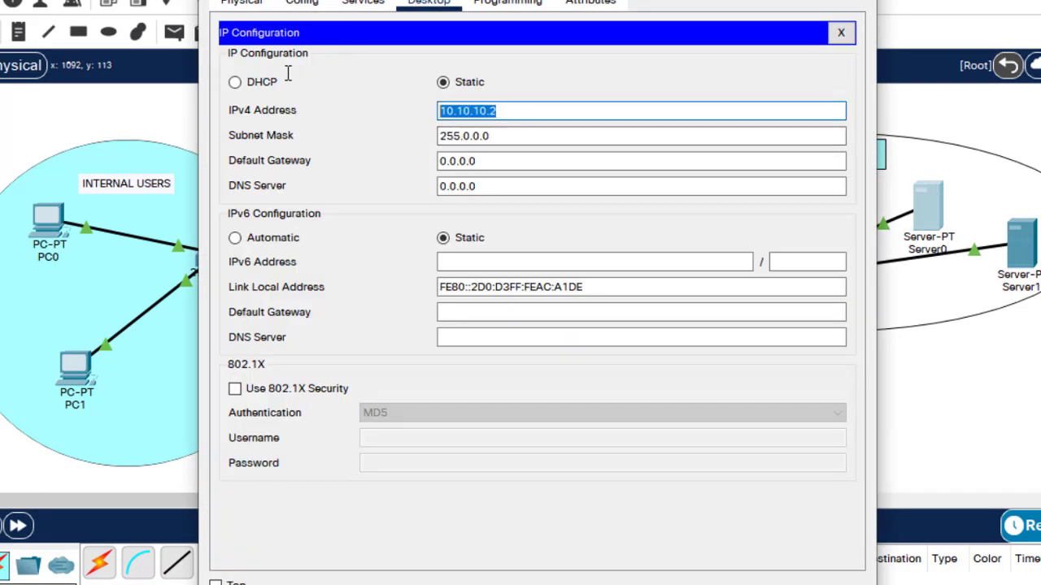
key("Tab")
key("Tab")
key("ctrl+v")
key("BackSpace")
type("1")
left_click(872, 5)
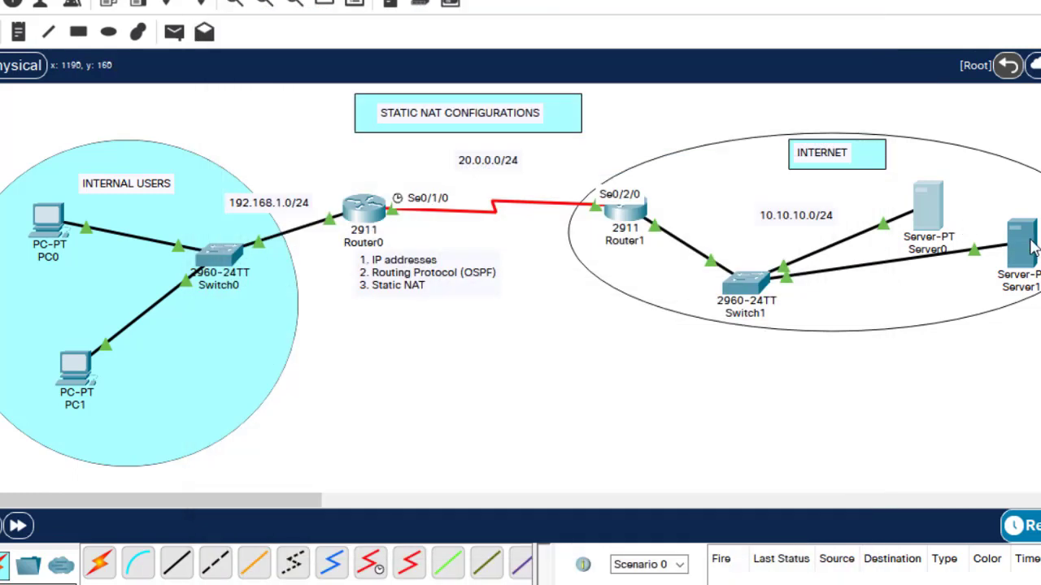
Set Server1's static IPv4 address to 10.10.10.3 with subnet mask 255.0.0.0.
left_click(1020, 240)
left_click(301, 1)
left_click(428, 2)
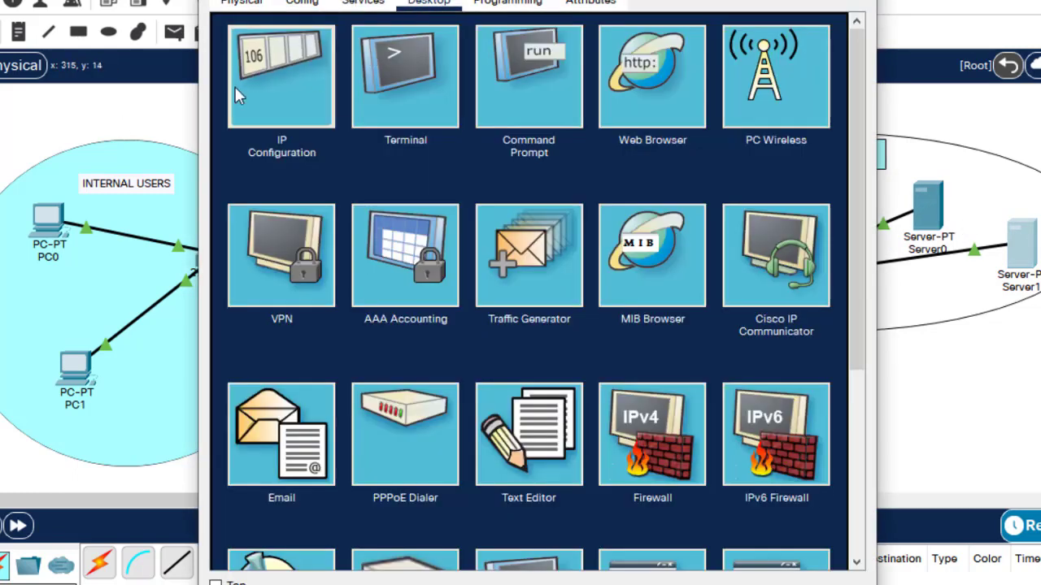
left_click(283, 92)
left_click(463, 109)
key("ctrl+v")
key("BackSpace")
type("3")
key("Tab")
key("Tab")
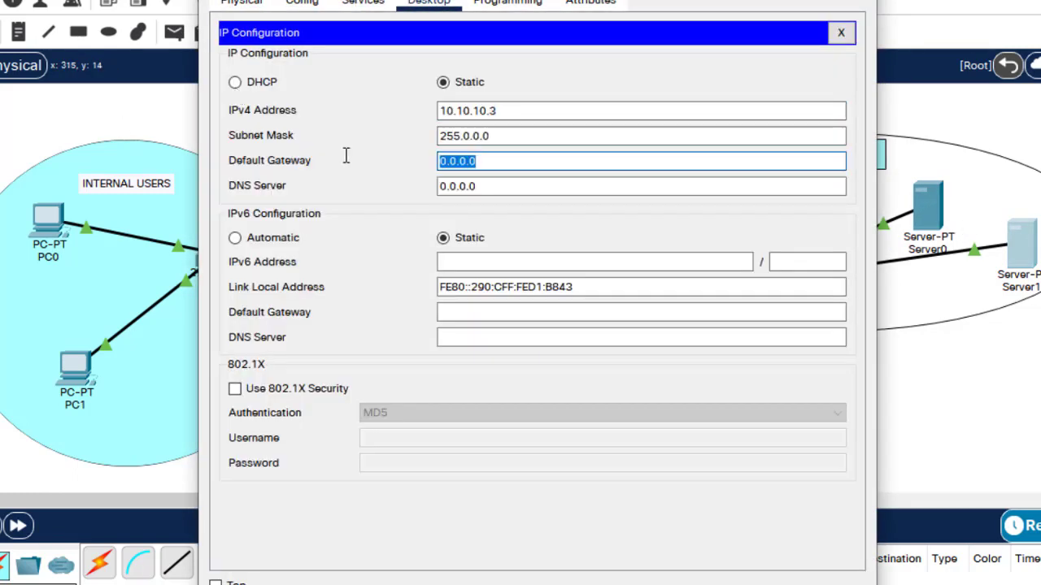
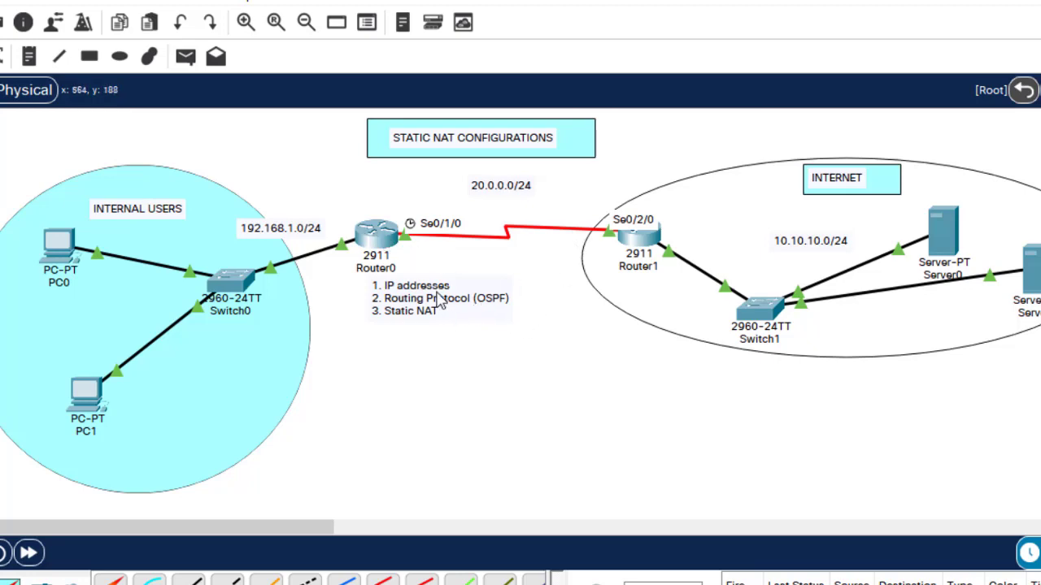
Start OSPF routing process 10 in Router0's command line.
left_click(376, 233)
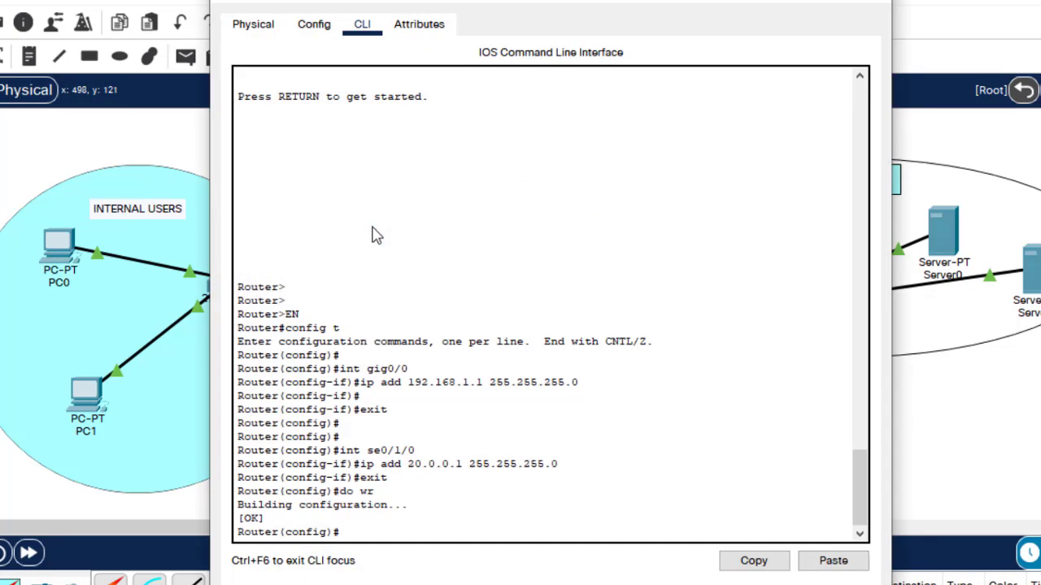
key("Return")
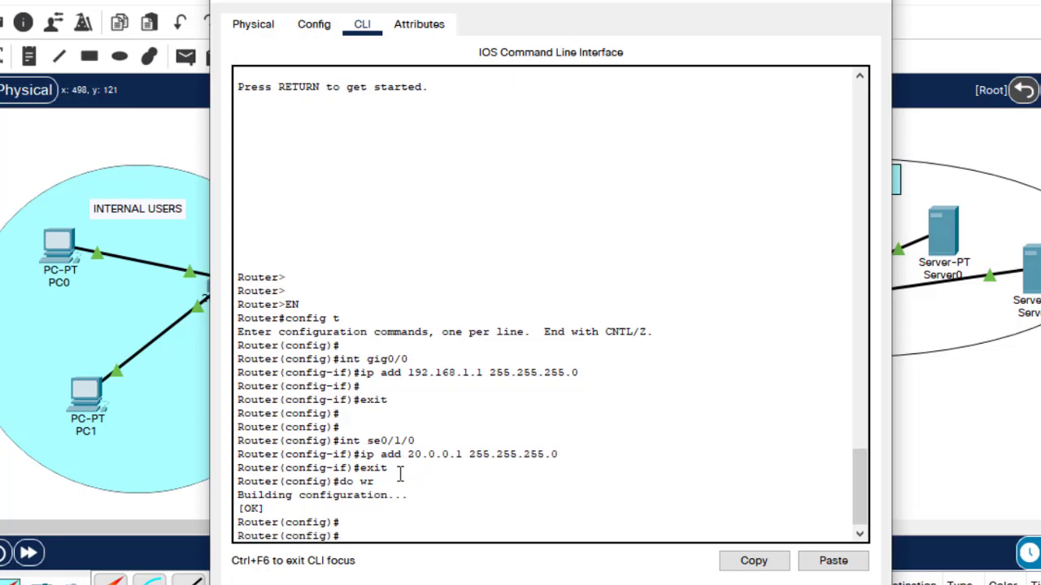
type("rout")
key("Tab")
type("er osp")
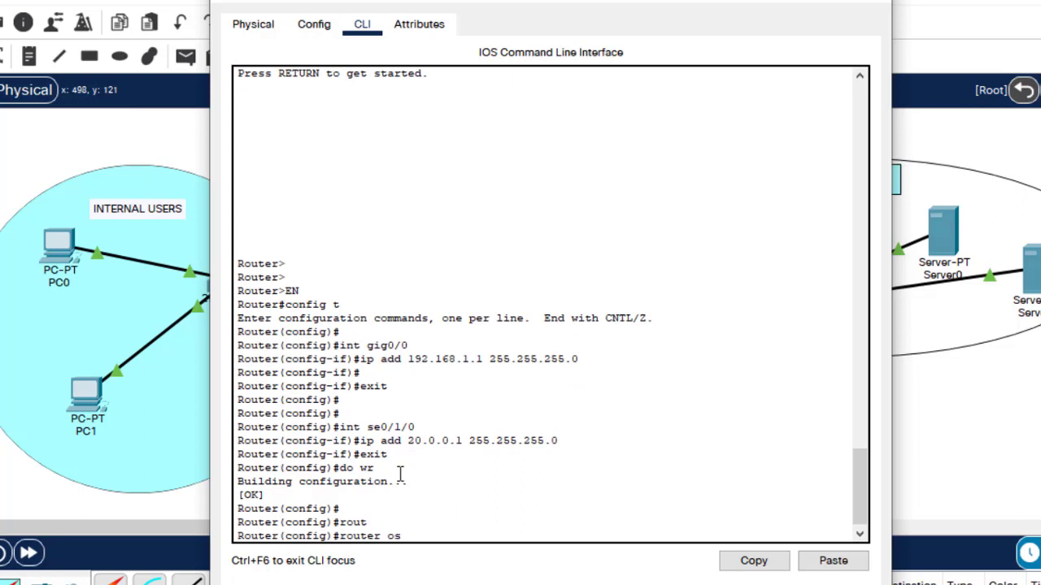
key("Tab")
type("f 10")
key("Return")
Advertise network 192.168.1.0 255.255.255.0 in area 0 under Router0's OSPF process.
type("ne")
key("Tab")
type("t")
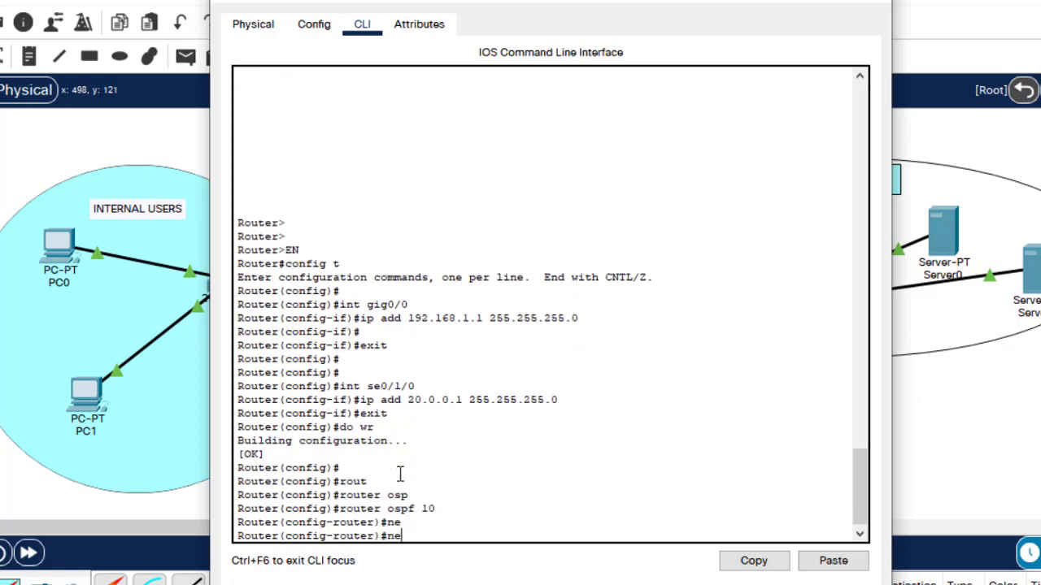
key("Tab")
type("192")
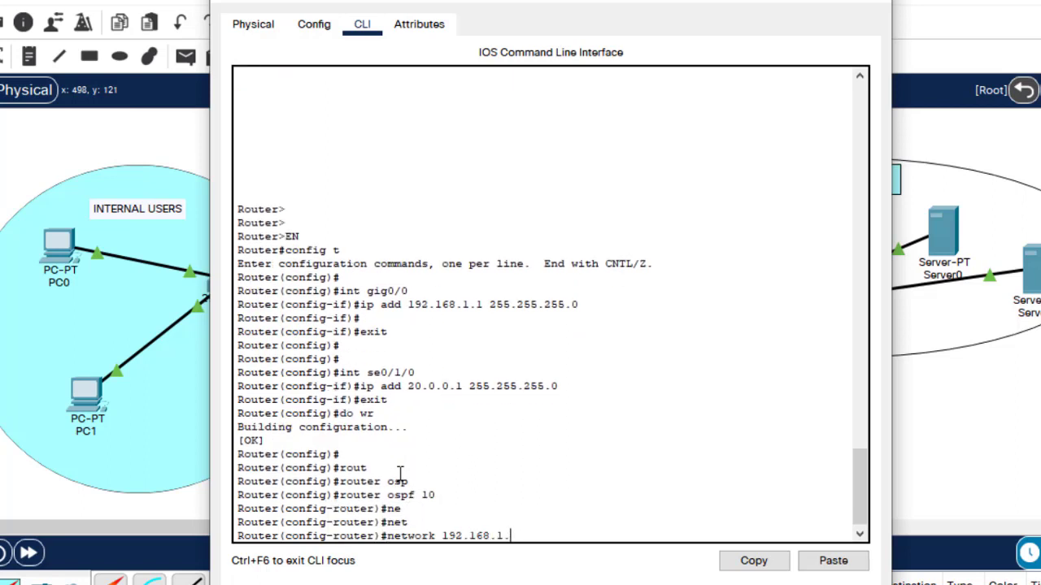
type(".168.1.0 255.255.255.0")
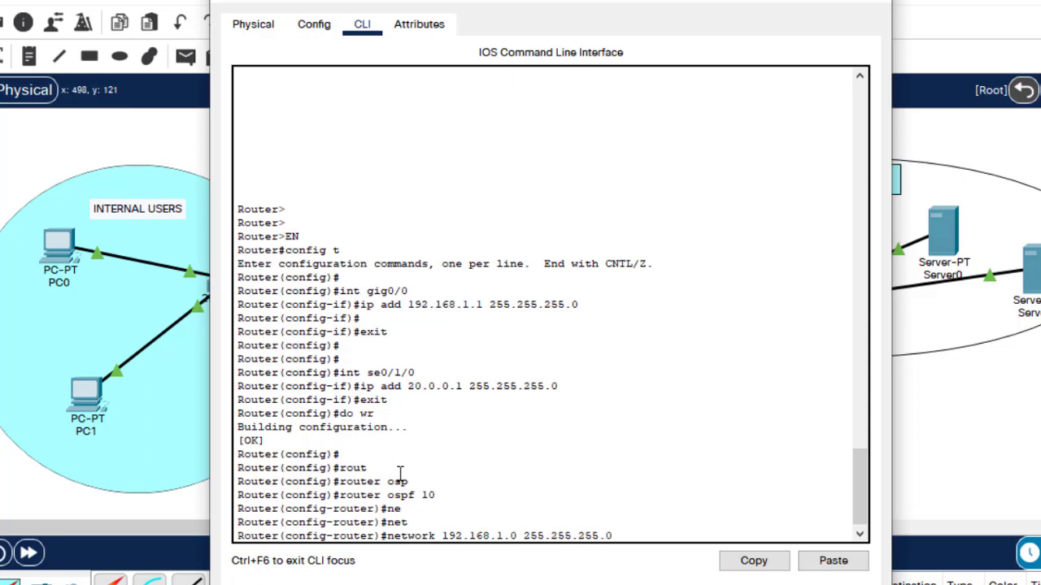
type(" area 0")
key("Return")
Advertise network 20.0.0.0 255.255.255.0 in area 0 on Router0 by editing the recalled network command.
key("Up")
key("Left")
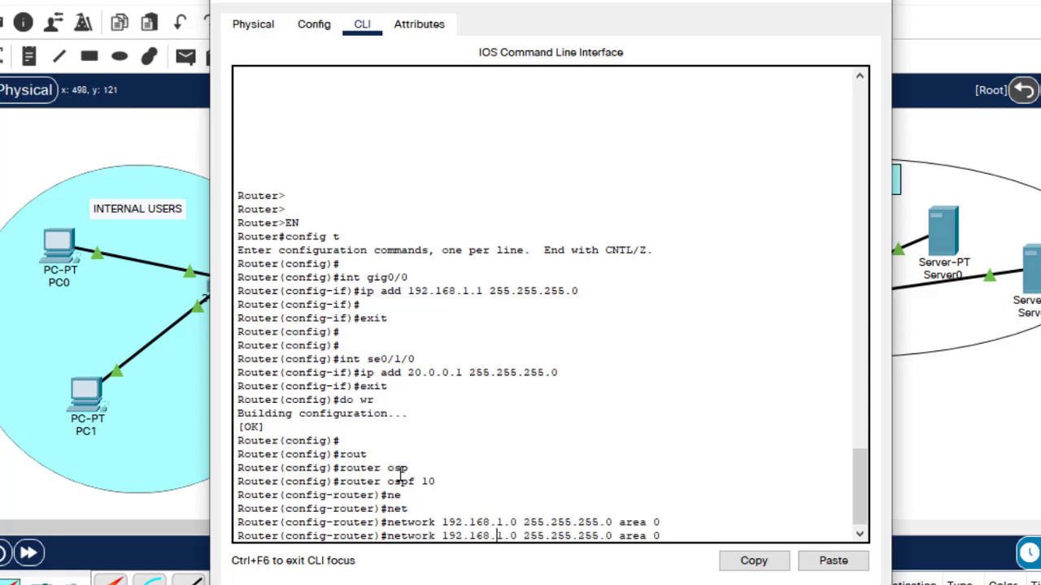
key("Right")
key("BackSpace")
key("BackSpace")
key("BackSpace")
key("BackSpace")
key("BackSpace")
key("BackSpace")
key("BackSpace")
key("BackSpace")
key("BackSpace")
type("20.0.0")
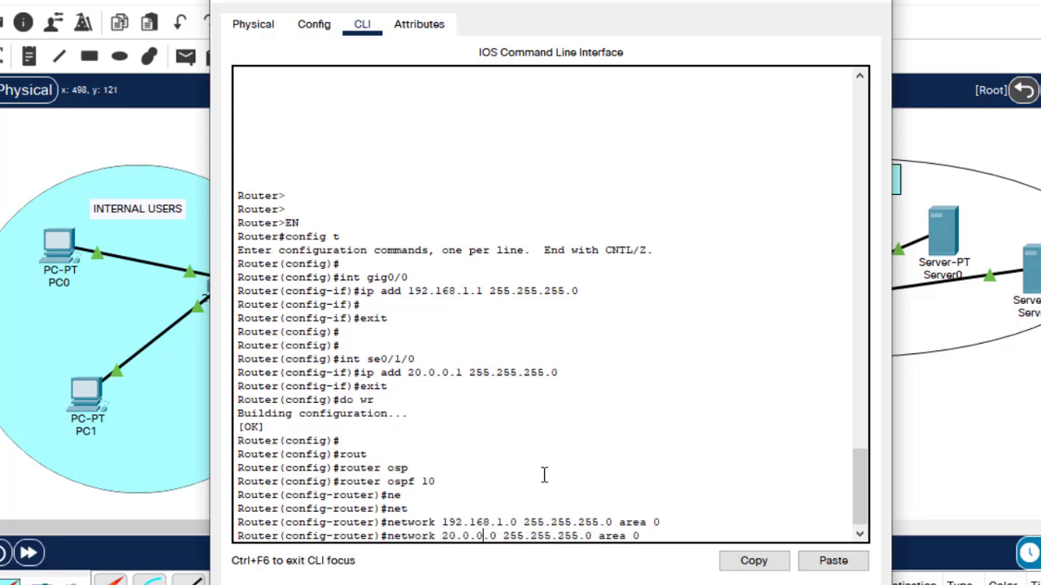
key("Return")
Leave Router0's OSPF configuration mode, save the configuration with do wr and close the router window.
type("exit")
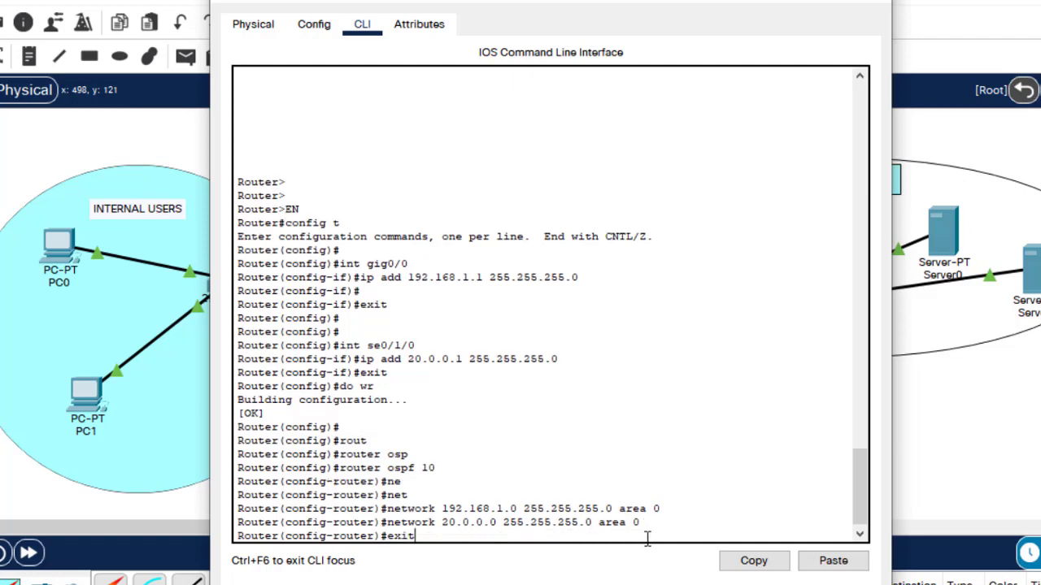
key("Return")
type("do wr")
key("Return")
left_click(878, 10)
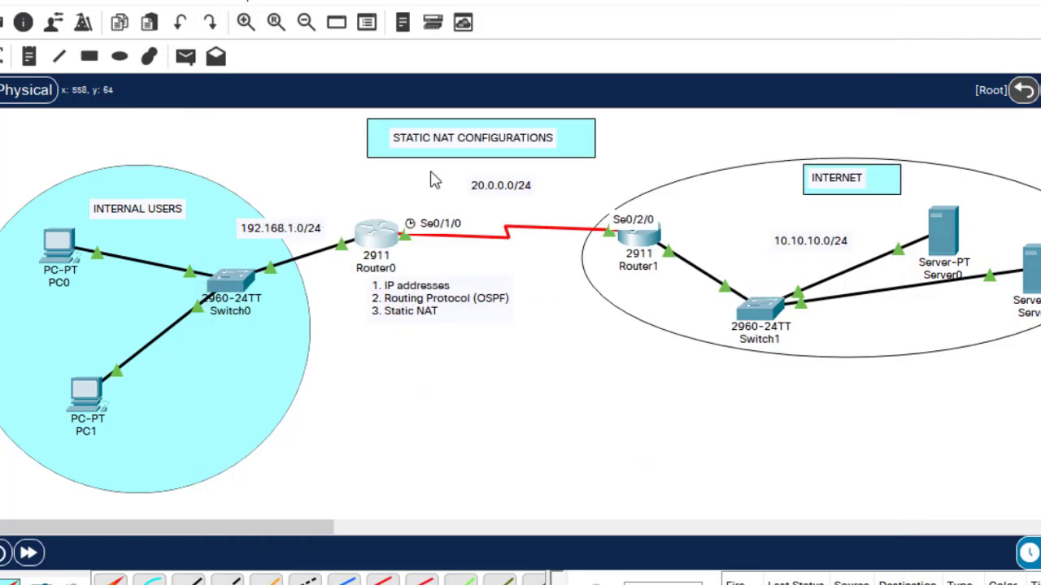
Start OSPF routing process 10 in Router1's command line.
left_click(641, 244)
key("Return")
key("Return")
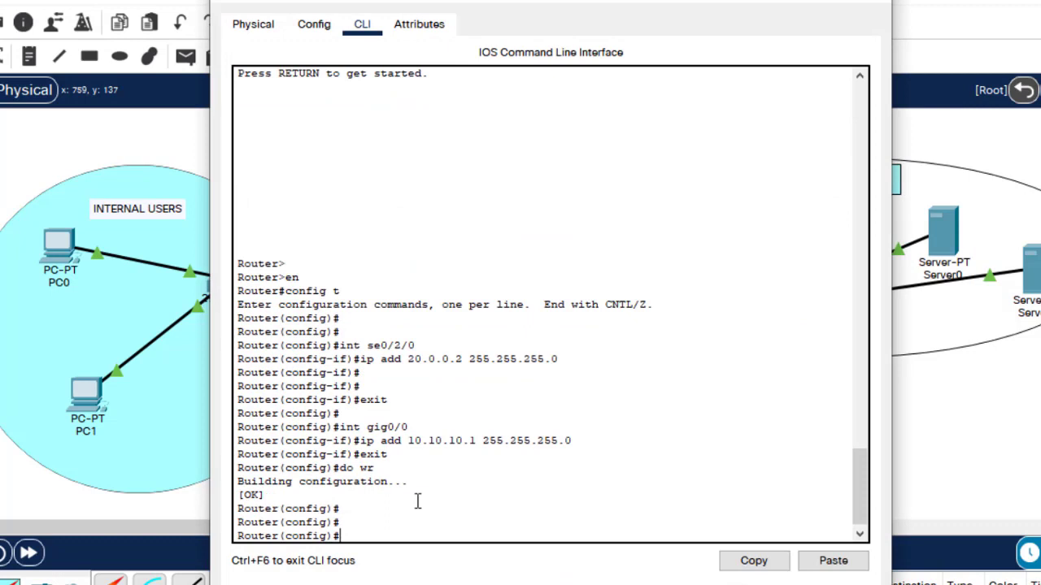
type("ou")
key("Tab")
type("osp")
key("Tab")
type("10")
key("Return")
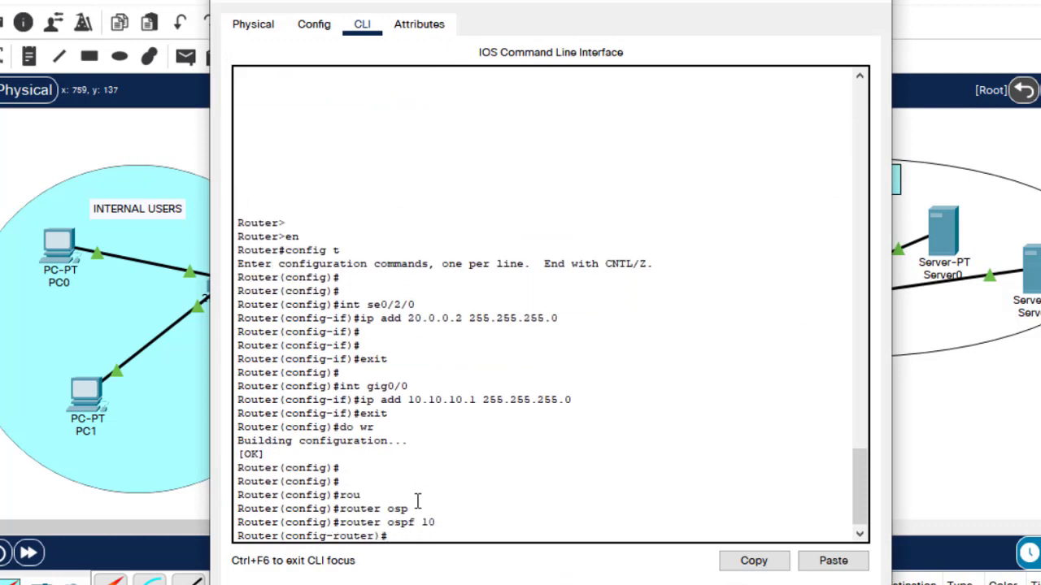
Advertise network 10.10.10.0 255.255.255.0 in area 0 under Router1's OSPF process.
type("net")
key("Tab")
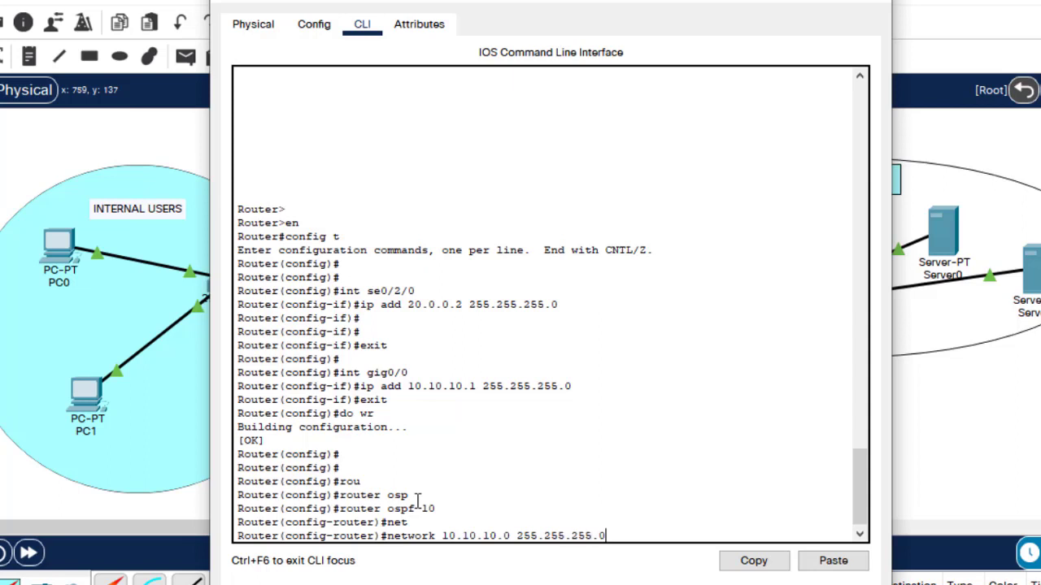
type("10.10.10.0 255.255.255.0 area 0")
key("Return")
Advertise network 20.0.0.0 255.255.255.0 in area 0 on Router1 by editing the recalled network command.
key("Up")
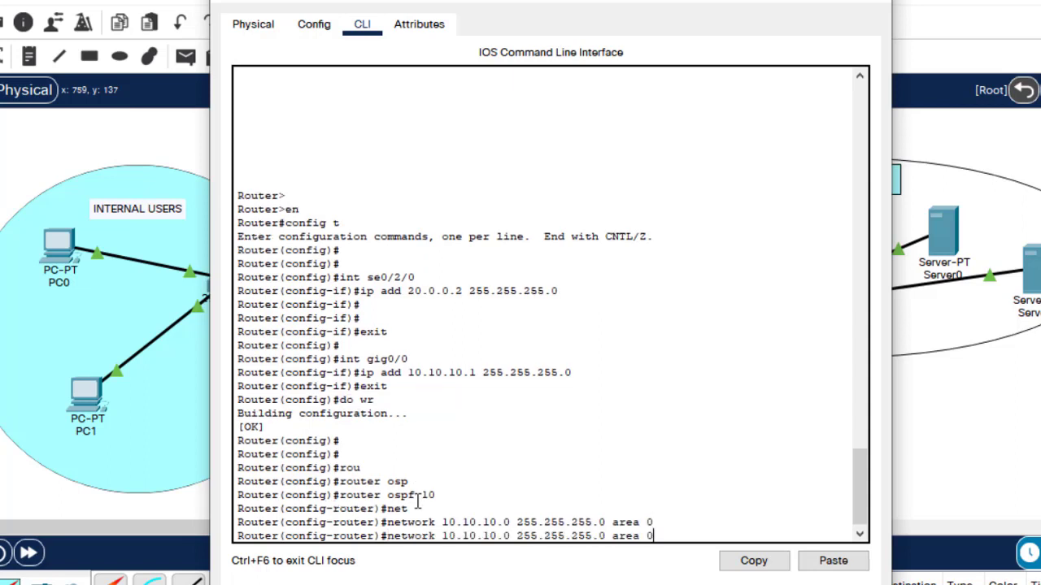
key("BackSpace")
key("BackSpace")
key("BackSpace")
key("BackSpace")
key("BackSpace")
key("BackSpace")
key("BackSpace")
key("BackSpace")
key("BackSpace")
type("20.0.0.")
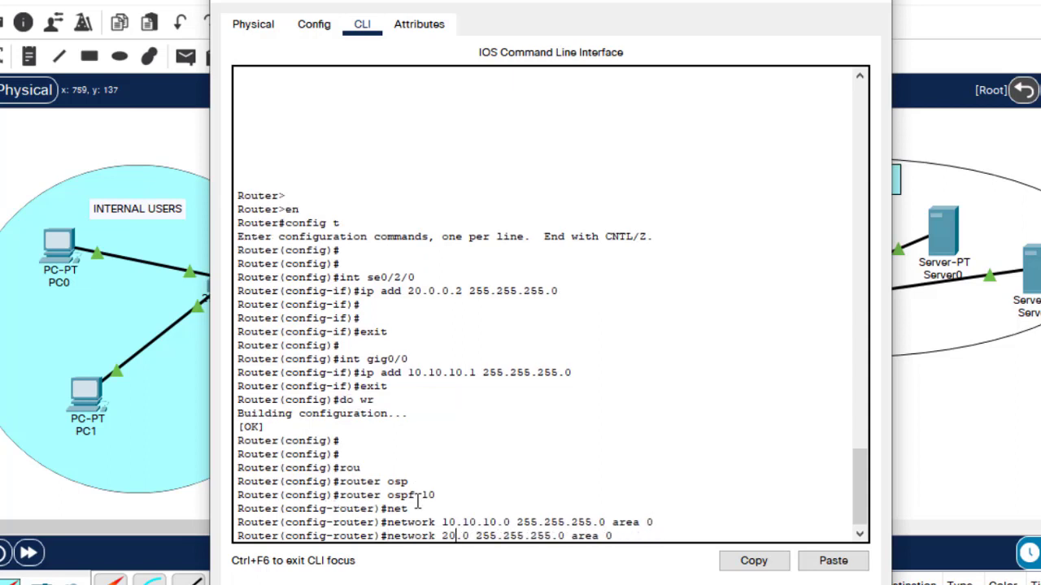
key("Return")
Leave Router1's OSPF configuration mode and save the configuration with do wr.
type("exit")
key("Return")
type("do wr")
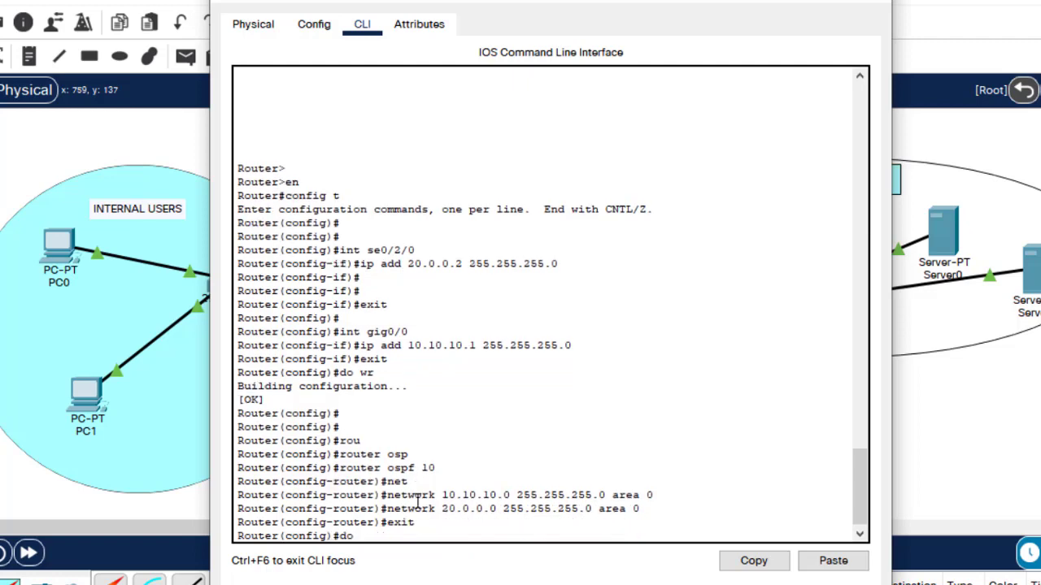
key("Return")
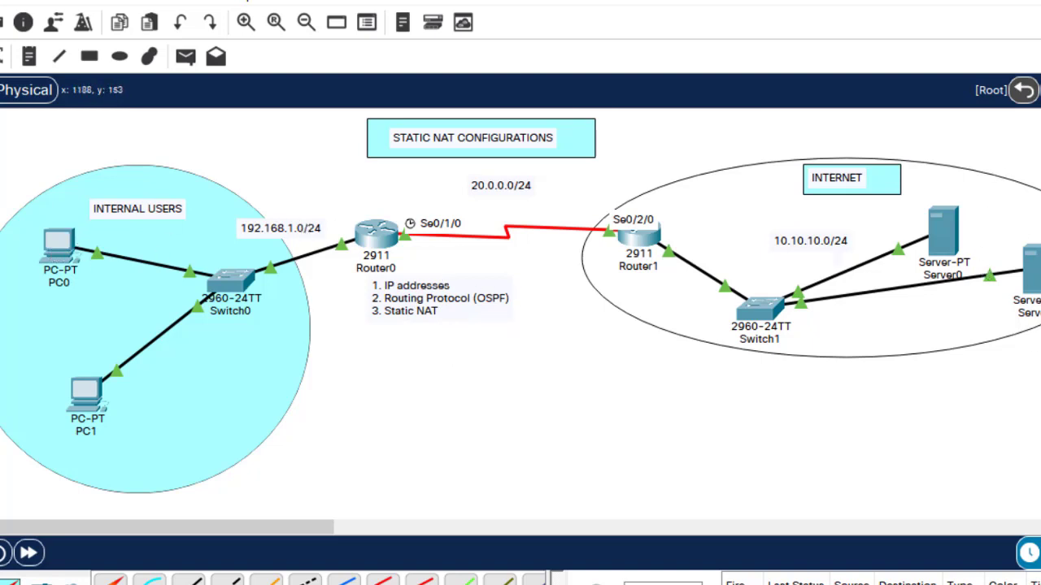
Check Server1's address, ping 10.10.10.3 from PC0's command prompt to test connectivity, and close the PC0 window.
mouse_move(1036, 258)
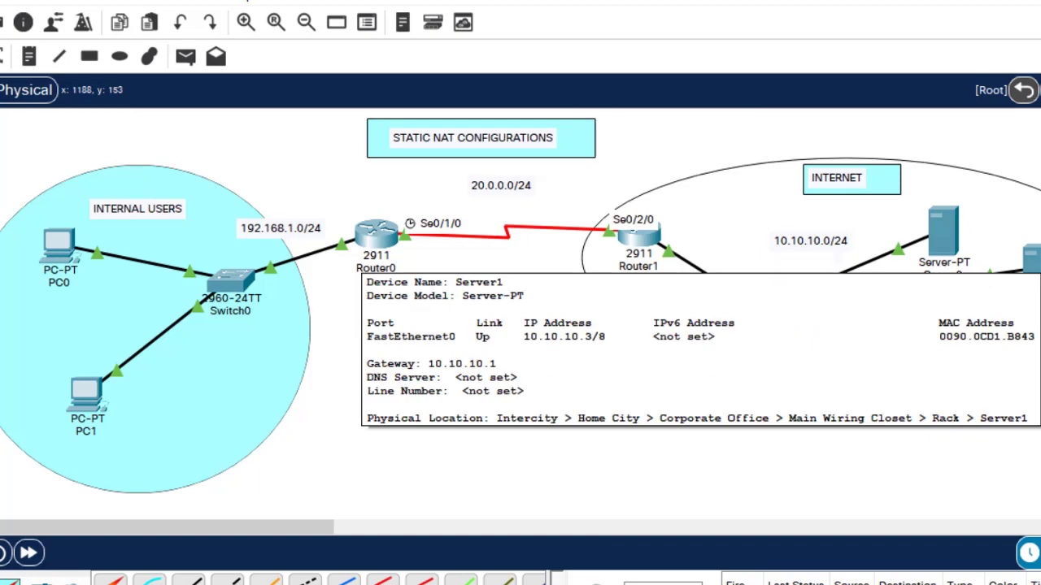
left_click(59, 248)
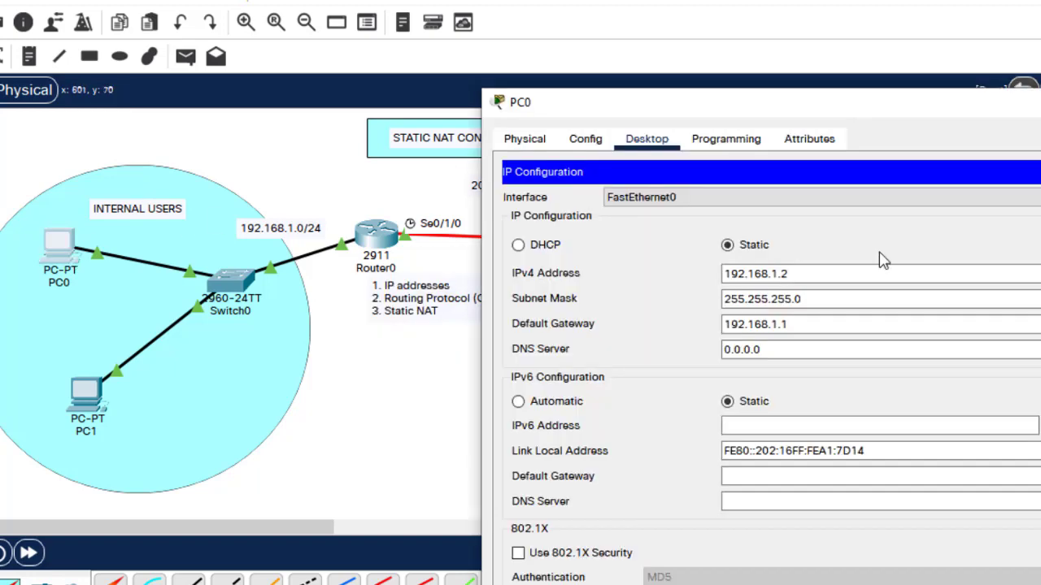
left_click(1030, 172)
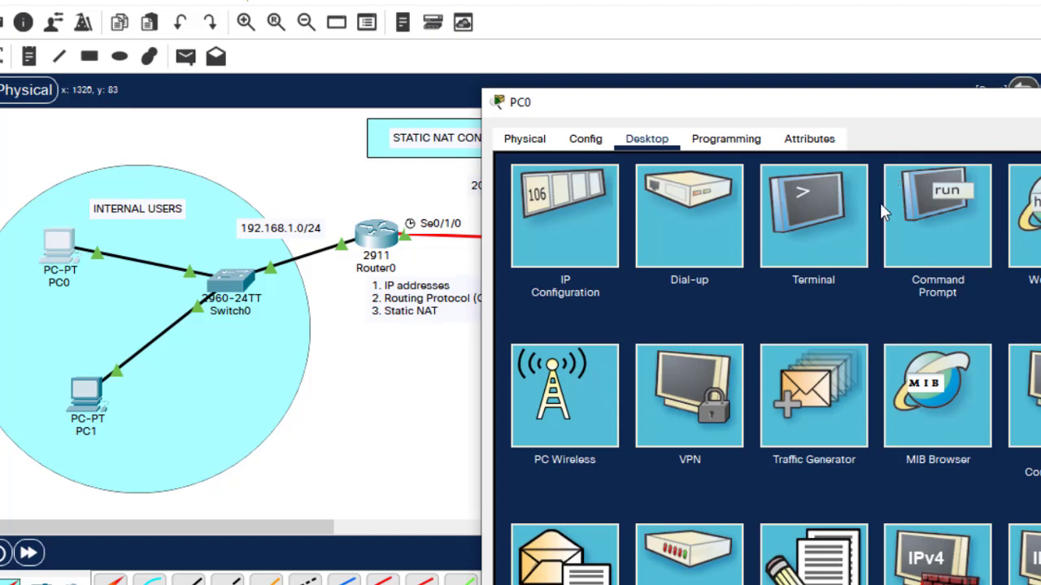
left_click(943, 235)
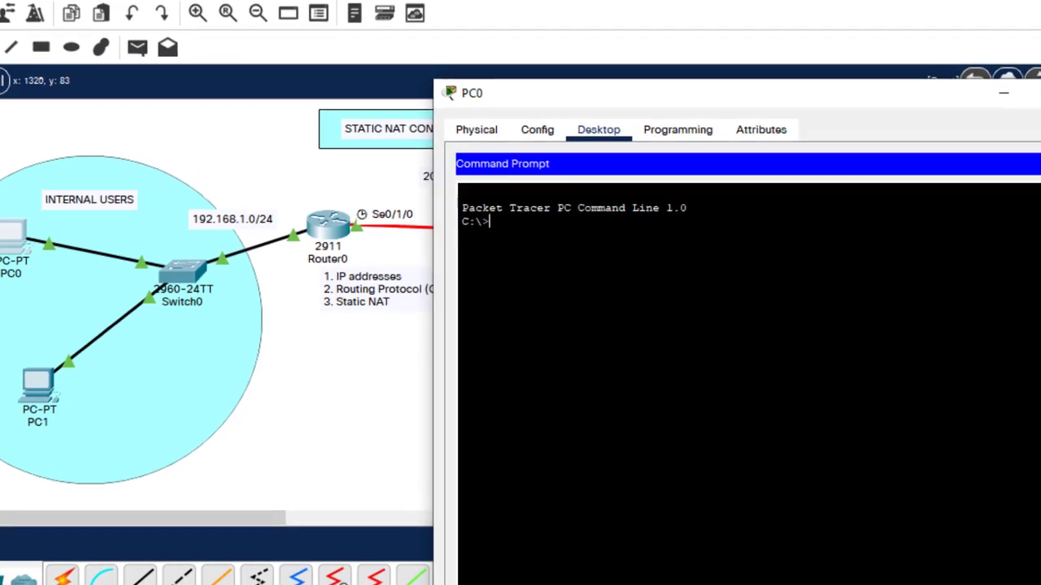
type("pin")
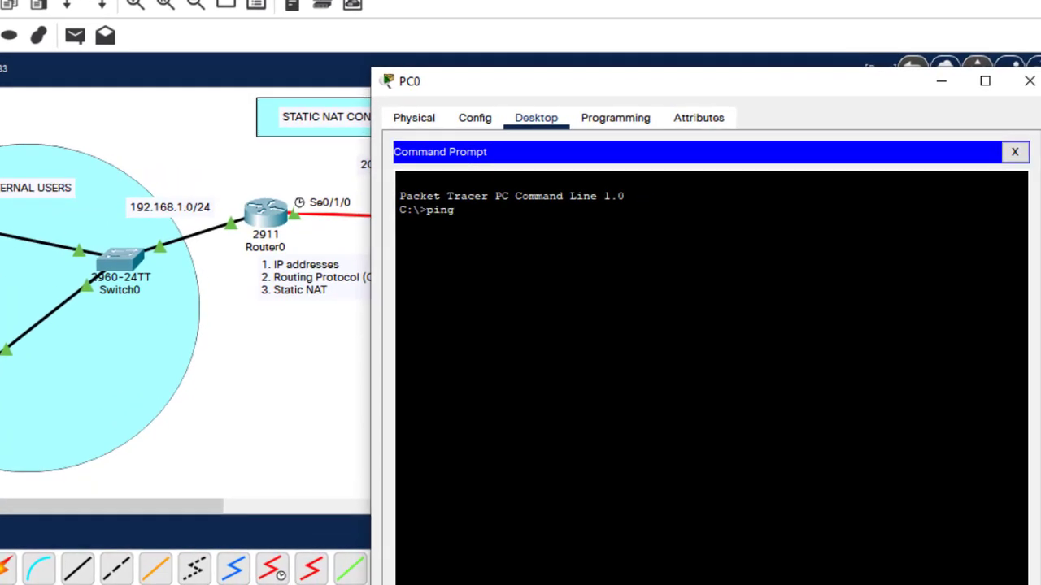
type("g")
right_click(408, 236)
left_click(455, 274)
key("Return")
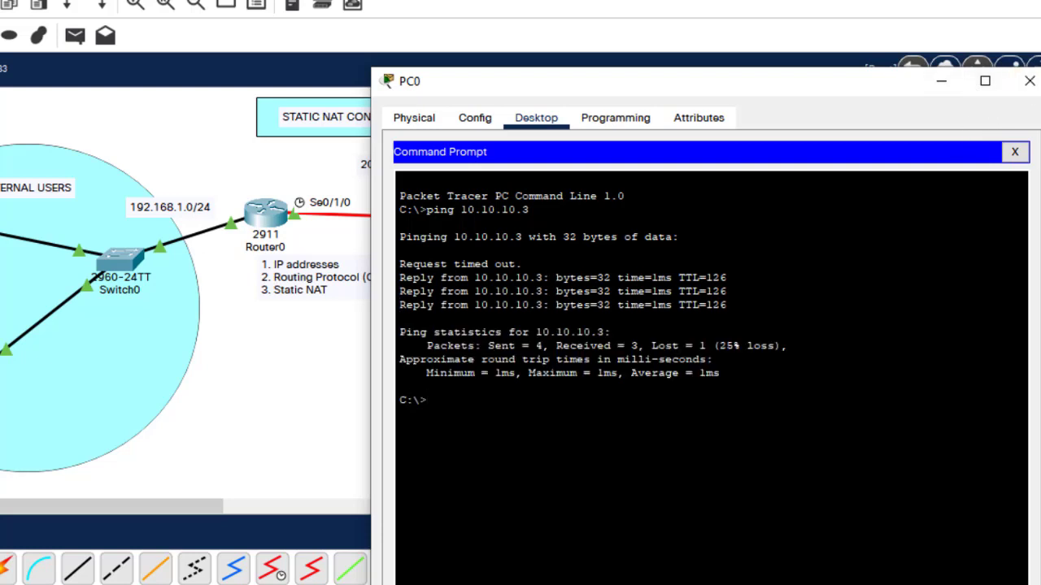
left_click(1030, 82)
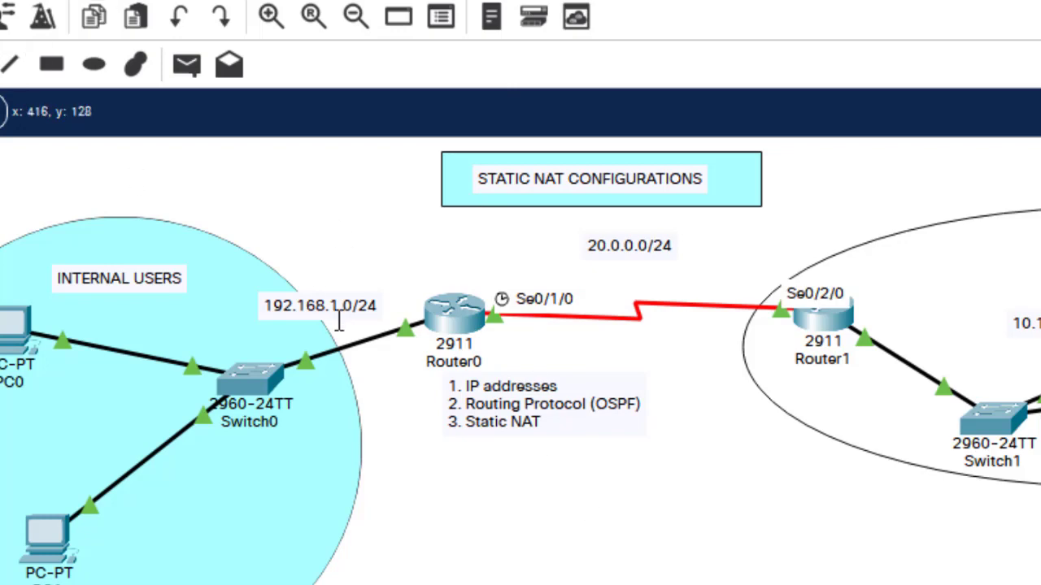
Add a text note below the task list with the lines "int gig0/0" and "ip nat inside".
left_click(440, 481)
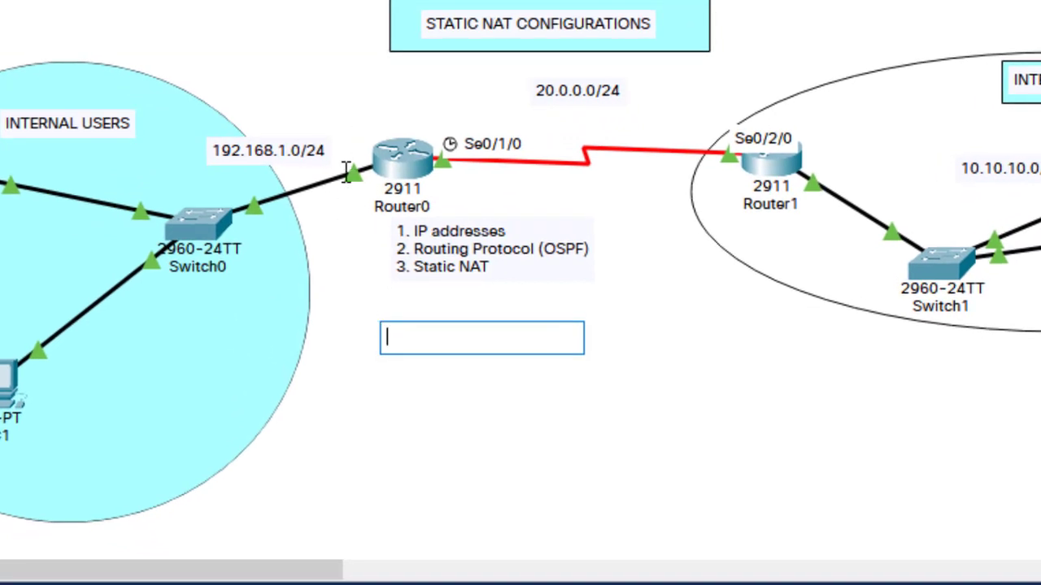
type("int")
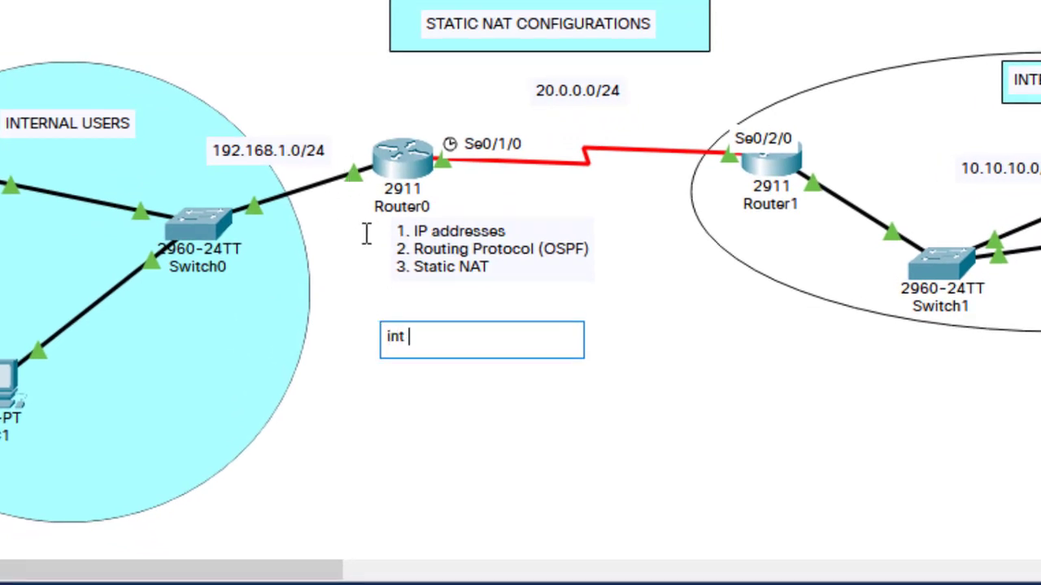
type(" gig0/0")
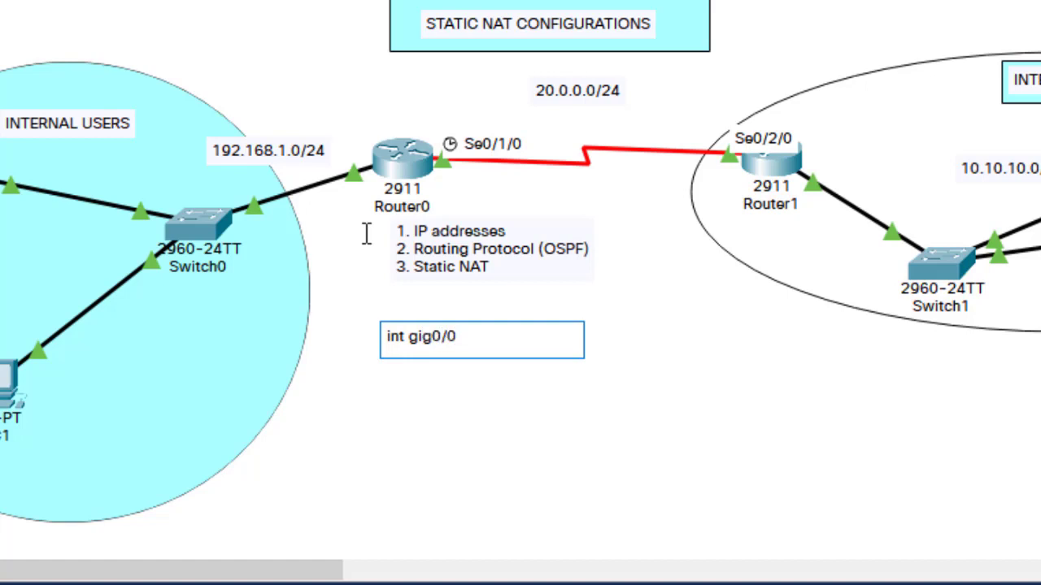
key("Return")
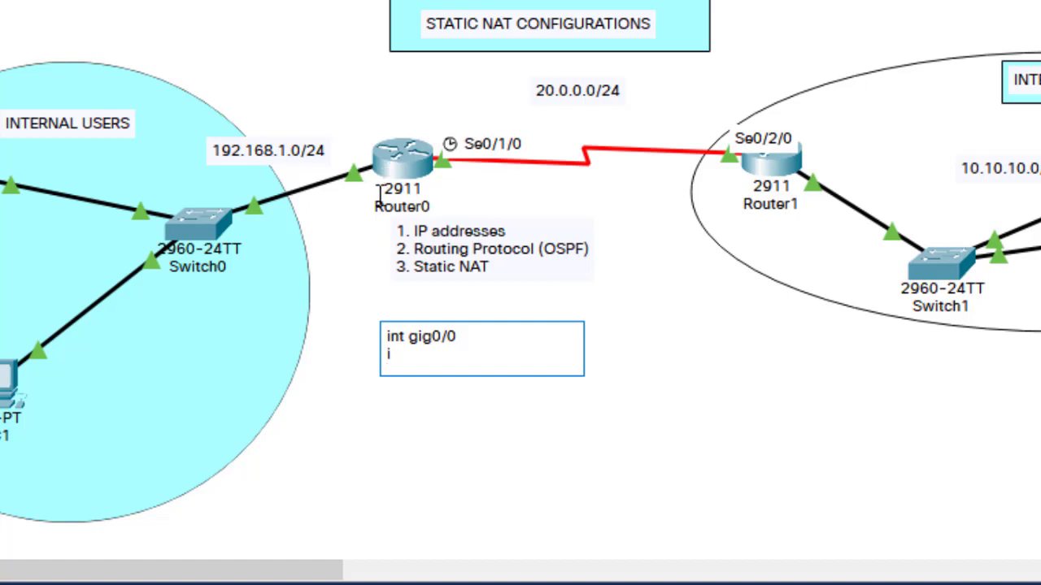
type("ip nat inside")
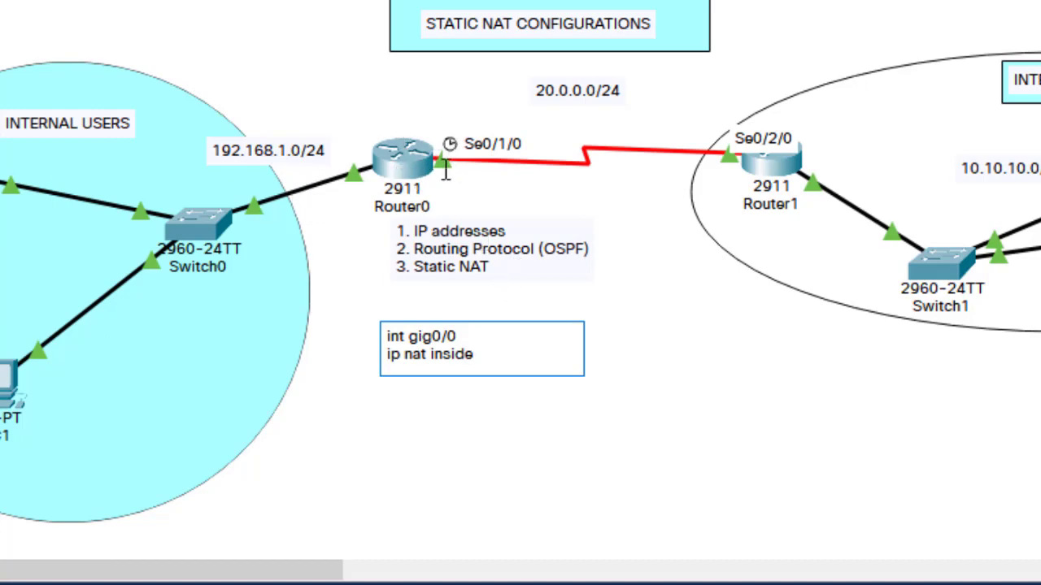
Extend the note with a separate block reading "int se0/1/0" and "ip nat outside", leaving an empty line after it.
key("Return")
key("Return")
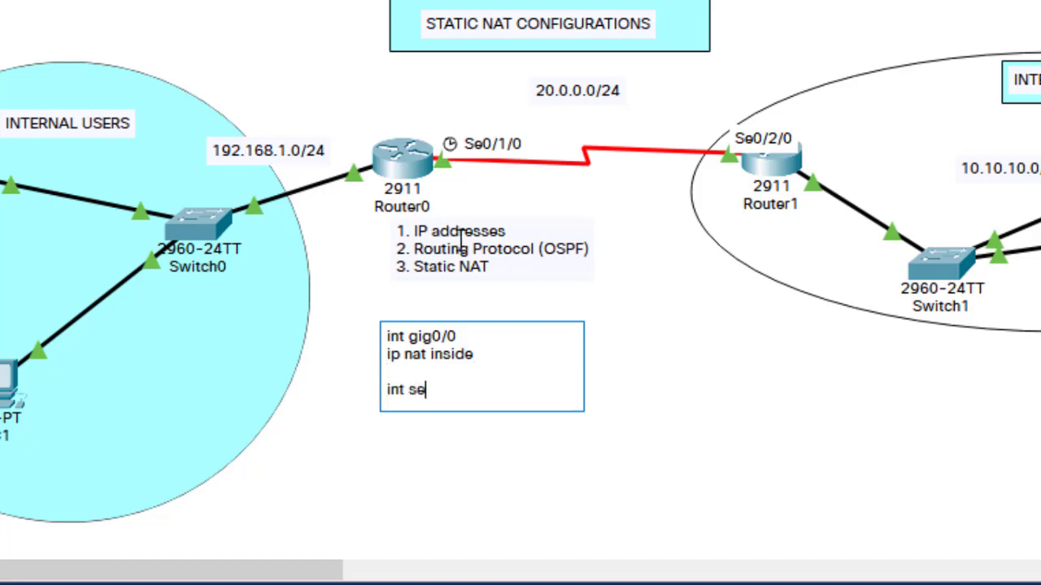
type("int se0/1/0")
key("Return")
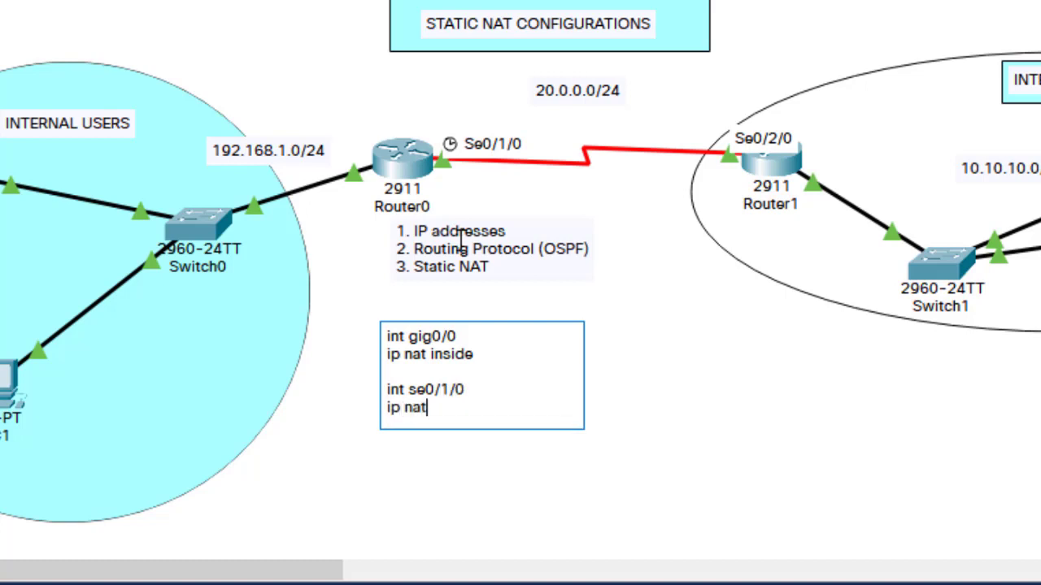
type("ip nat outside")
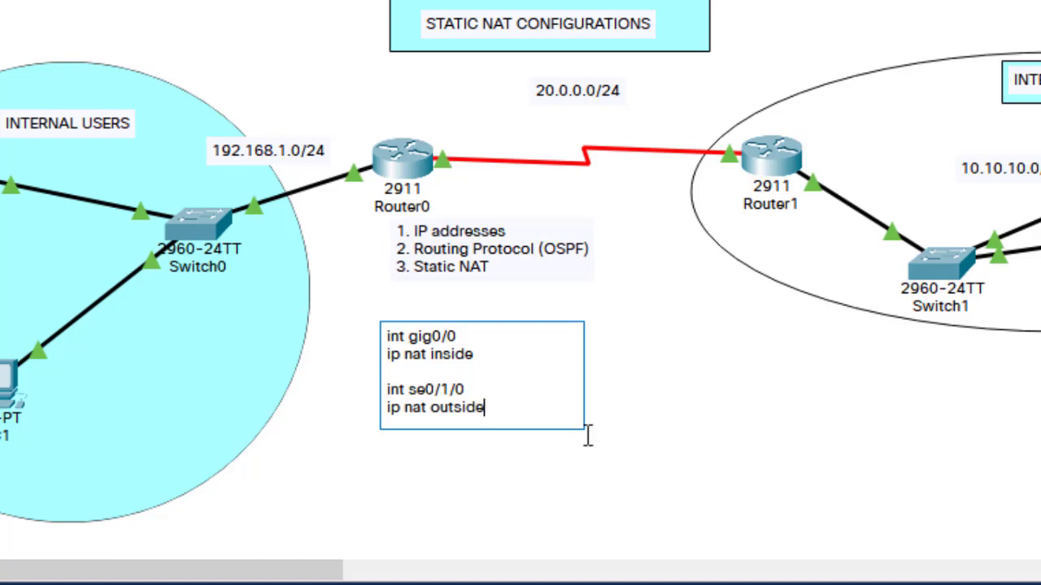
key("Return")
key("Return")
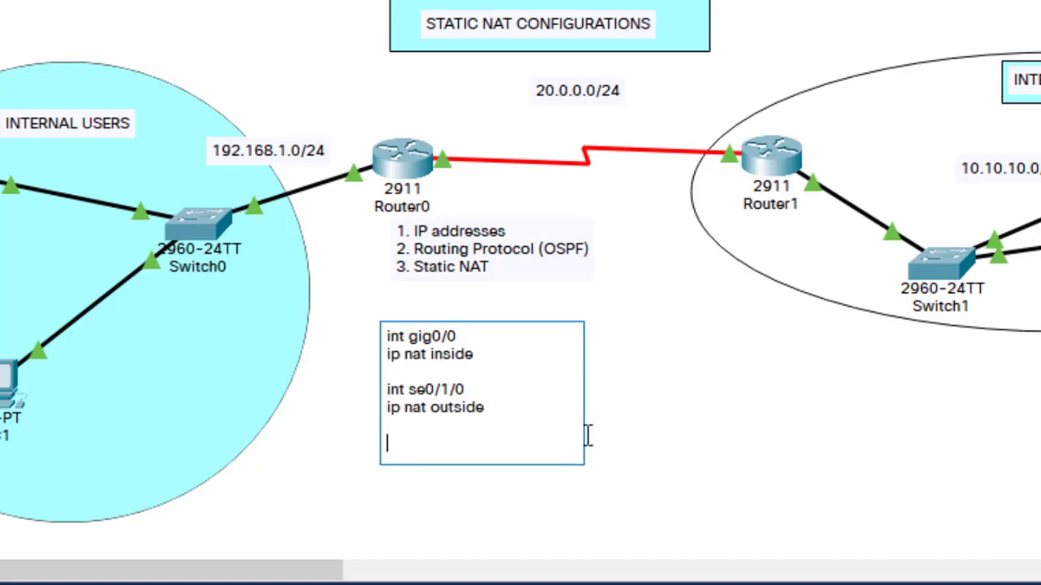
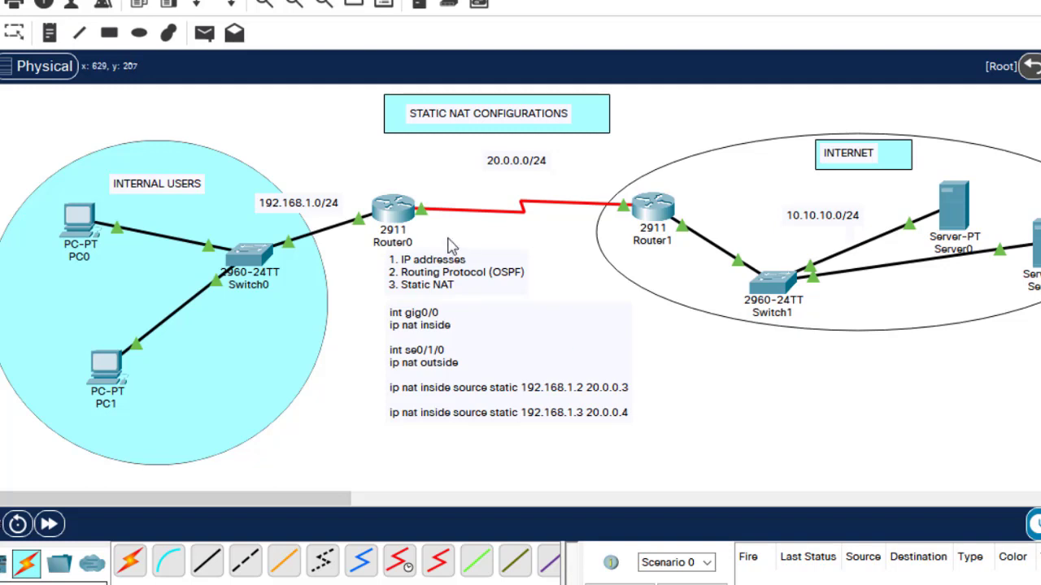
Open Router0's command line at the global configuration prompt.
left_click(397, 225)
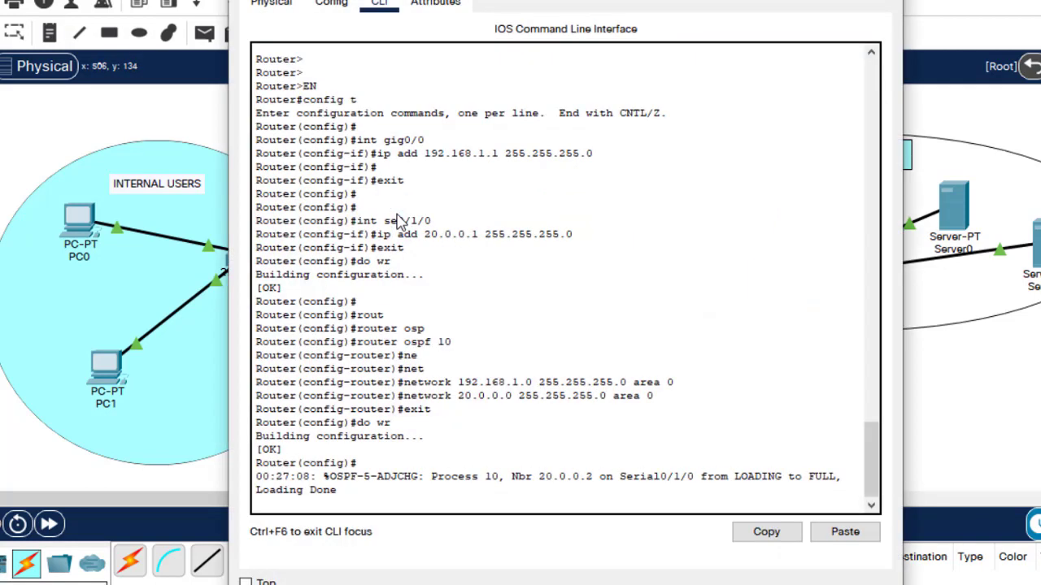
key("Return")
key("Return")
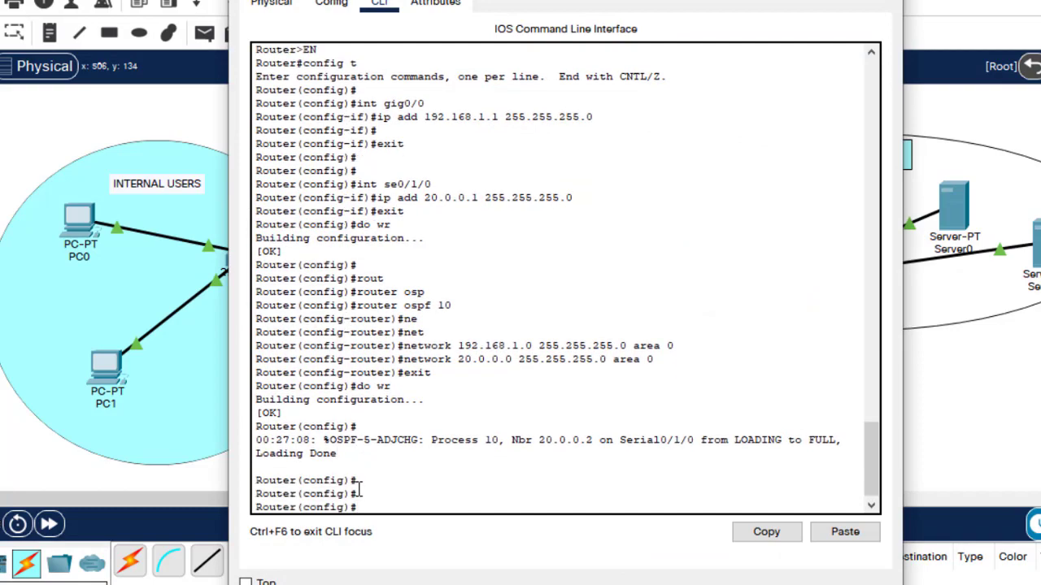
type("ex")
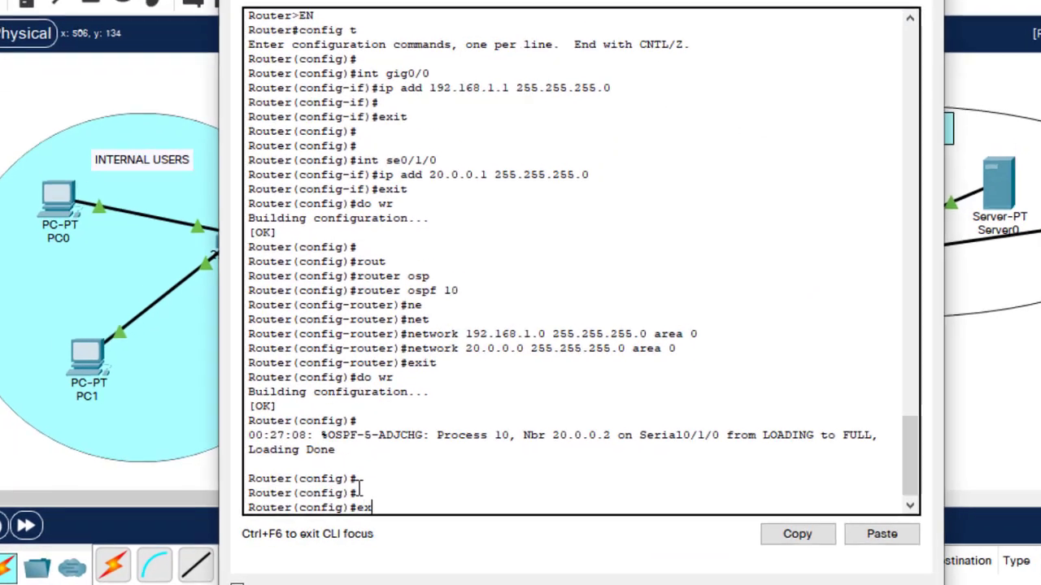
key("BackSpace")
key("BackSpace")
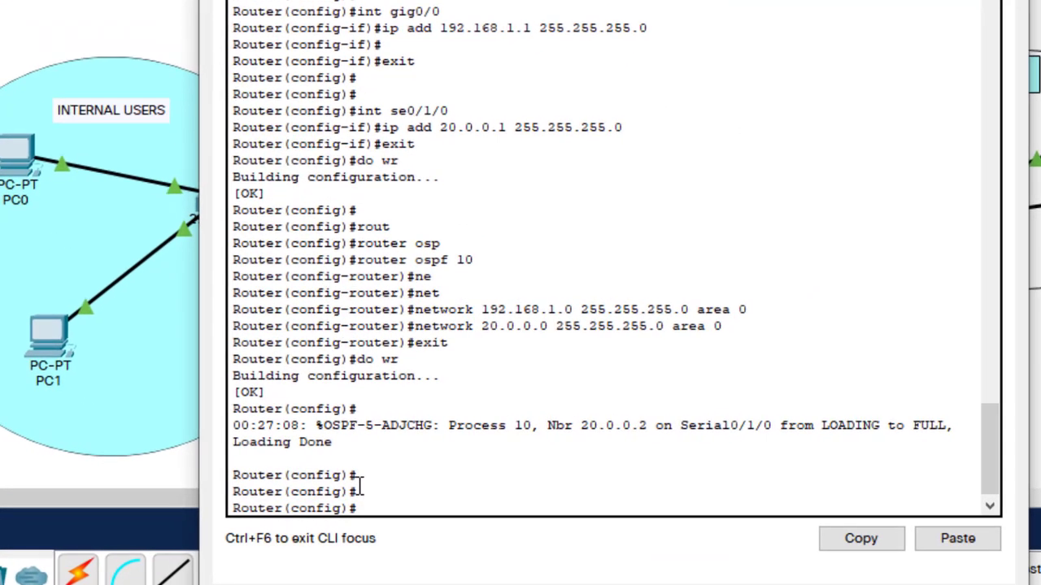
Set Router0's interface gig0/0 as the NAT inside interface with ip nat inside and exit interface configuration.
key("Return")
key("Return")
type("in")
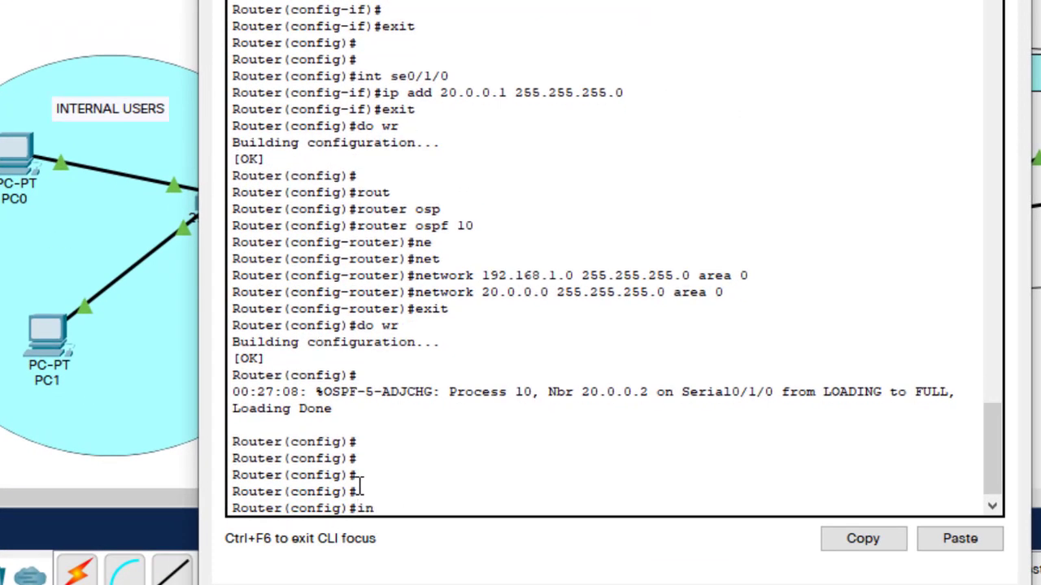
type("t gig0/0")
key("Return")
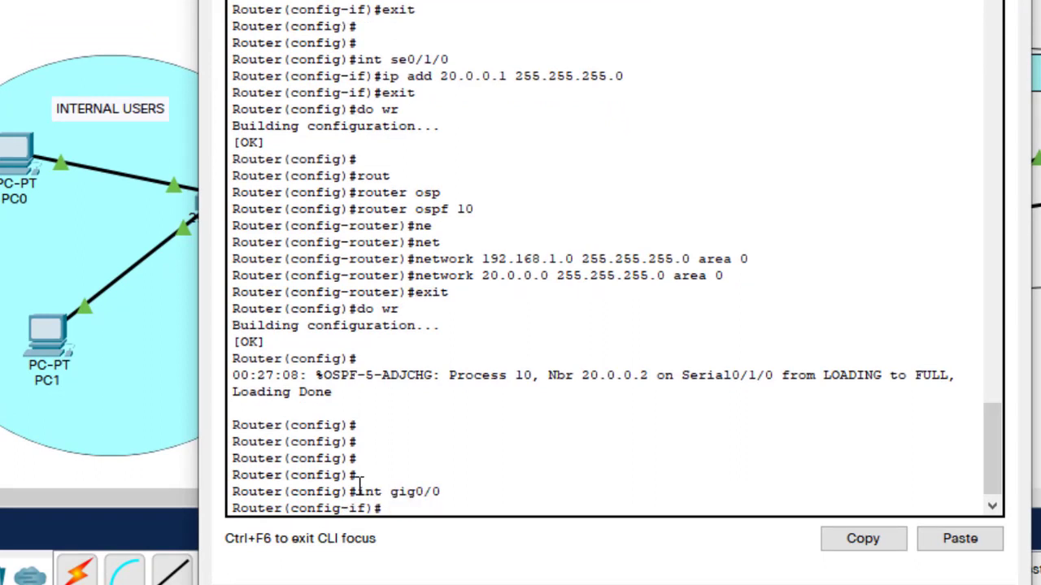
type("ip nat ins")
key("Tab")
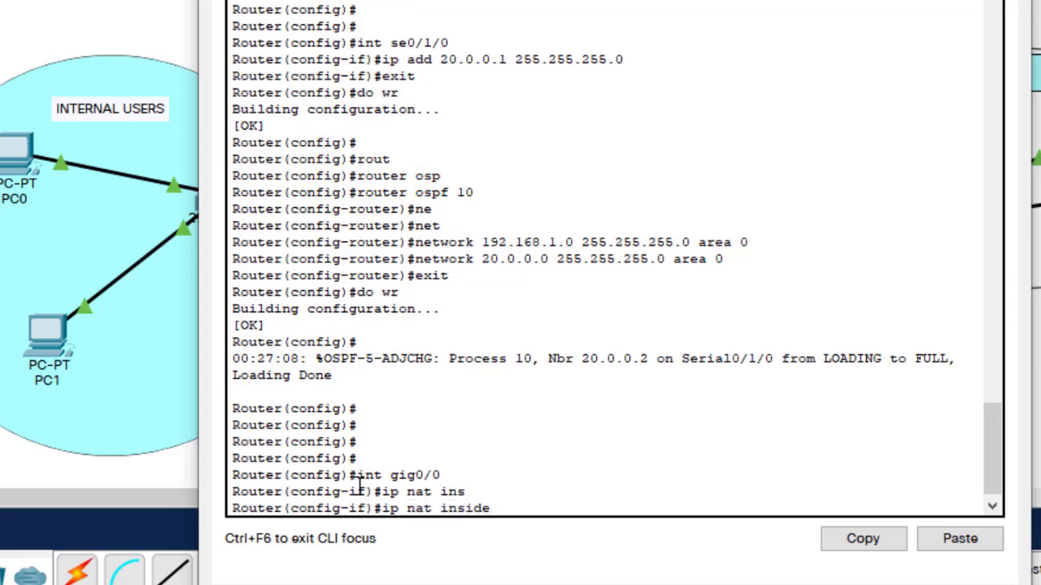
key("Return")
key("Return")
key("Return")
type("ex")
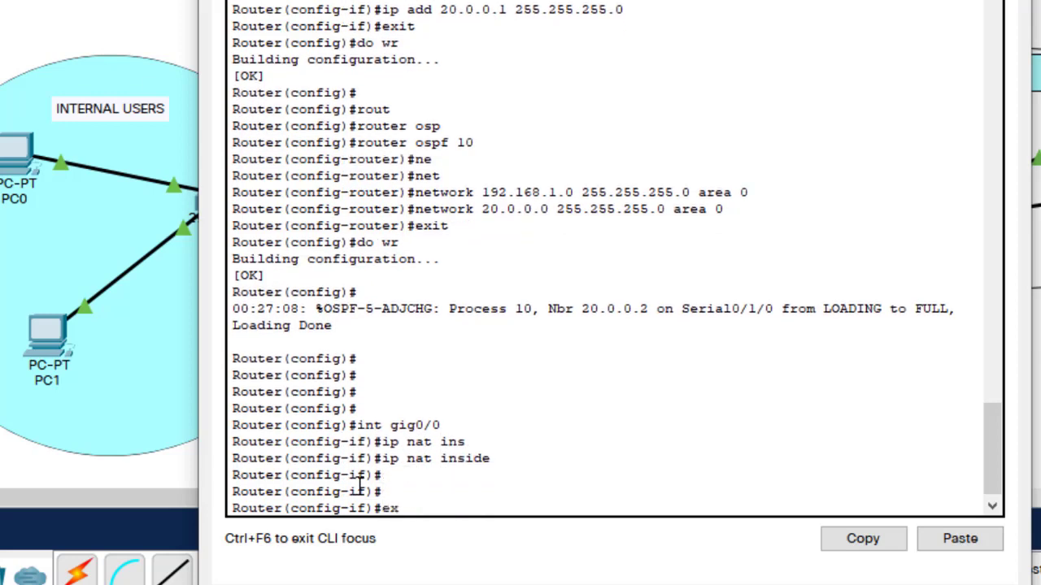
type("it")
key("Return")
Set Router0's interface se0/1/0 as the NAT outside interface, exit interface configuration and return to the topology notes.
key("Return")
key("Return")
type("ig)#i")
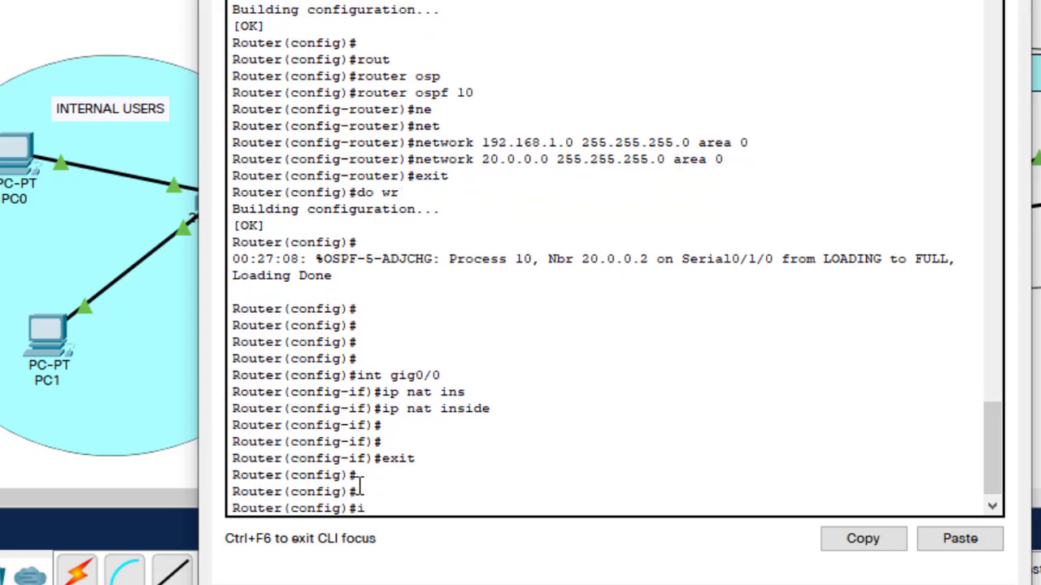
type("nt se0/1/0")
key("Return")
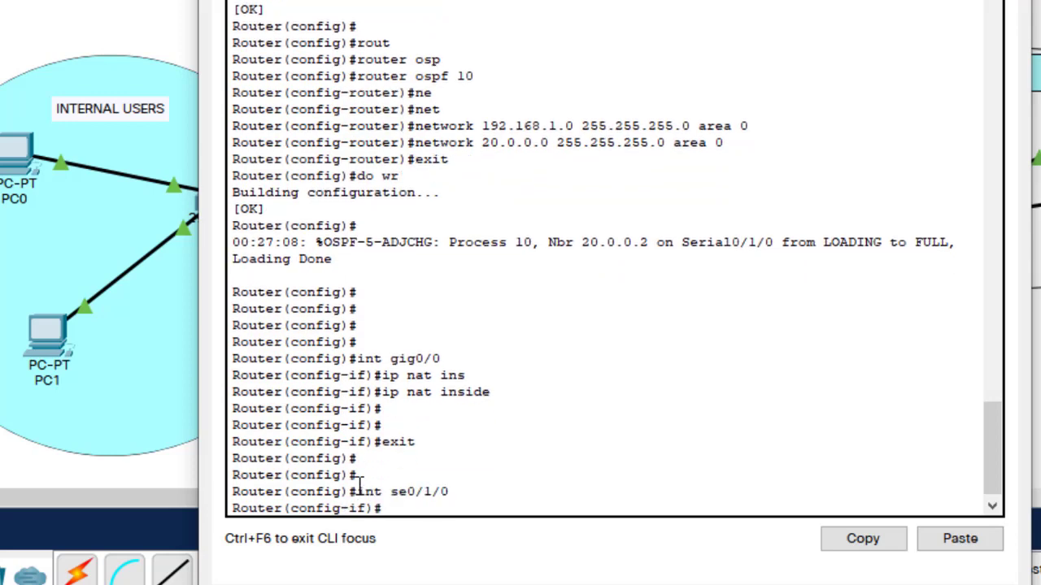
type("ip nat out")
key("Tab")
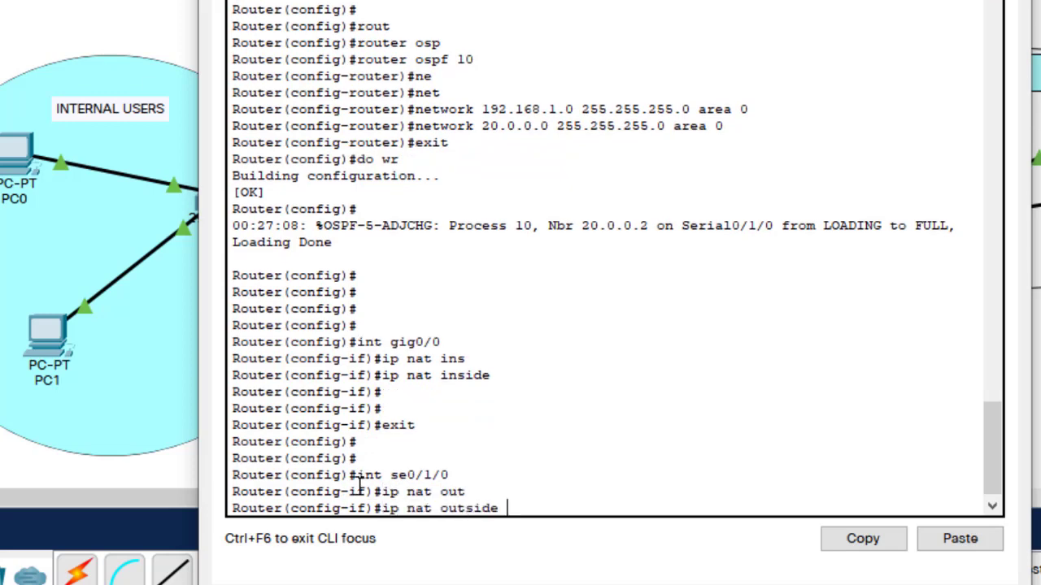
key("Return")
type("exit")
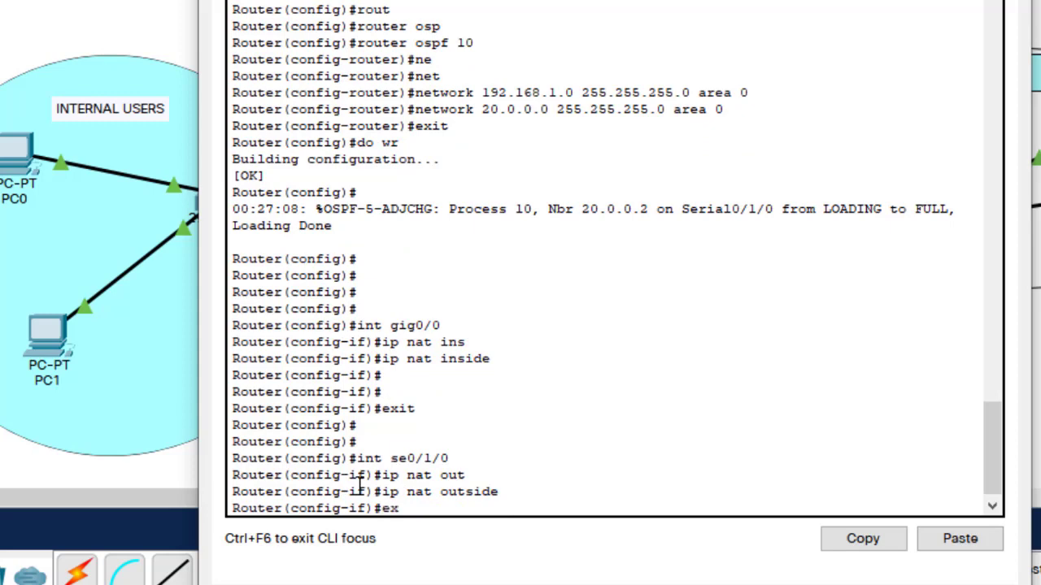
key("Return")
key("Return")
key("Return")
key("Return")
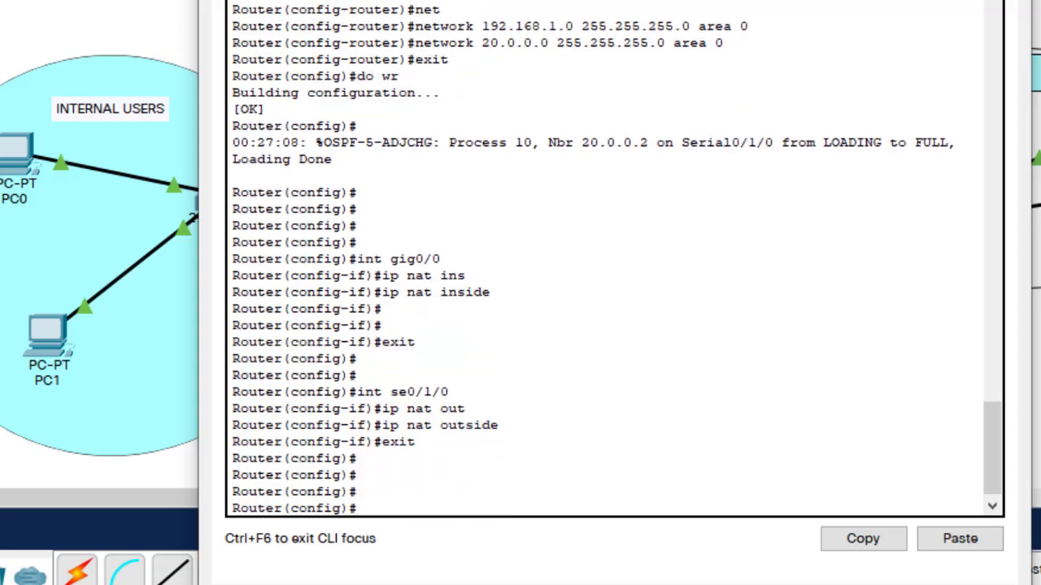
key("alt+Tab")
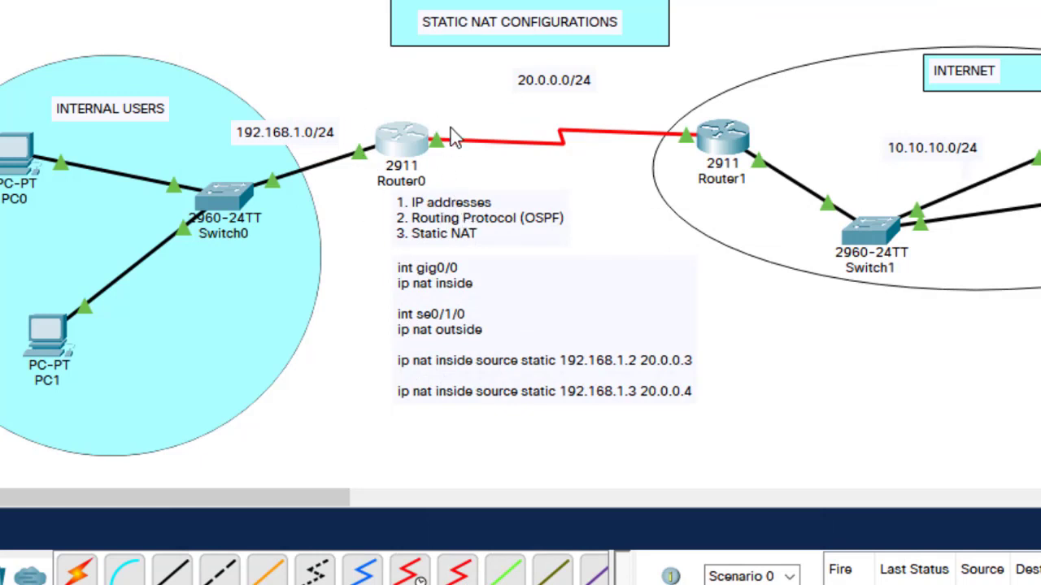
Add a static NAT mapping on Router0 with ip nat inside source static 192.168.1.2 20.0.0.3.
left_click(400, 150)
key("Return")
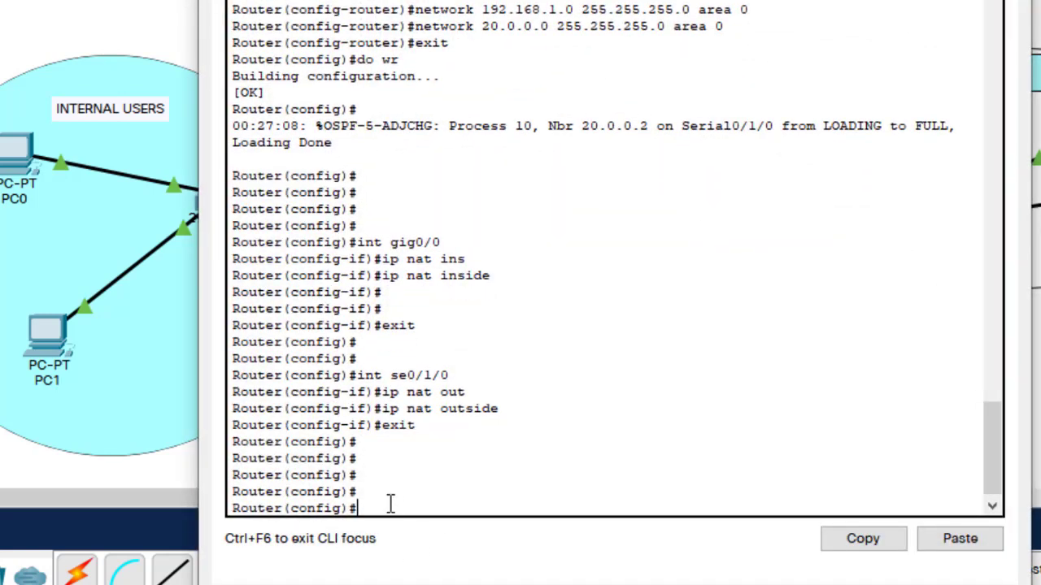
key("Return")
type("ip n")
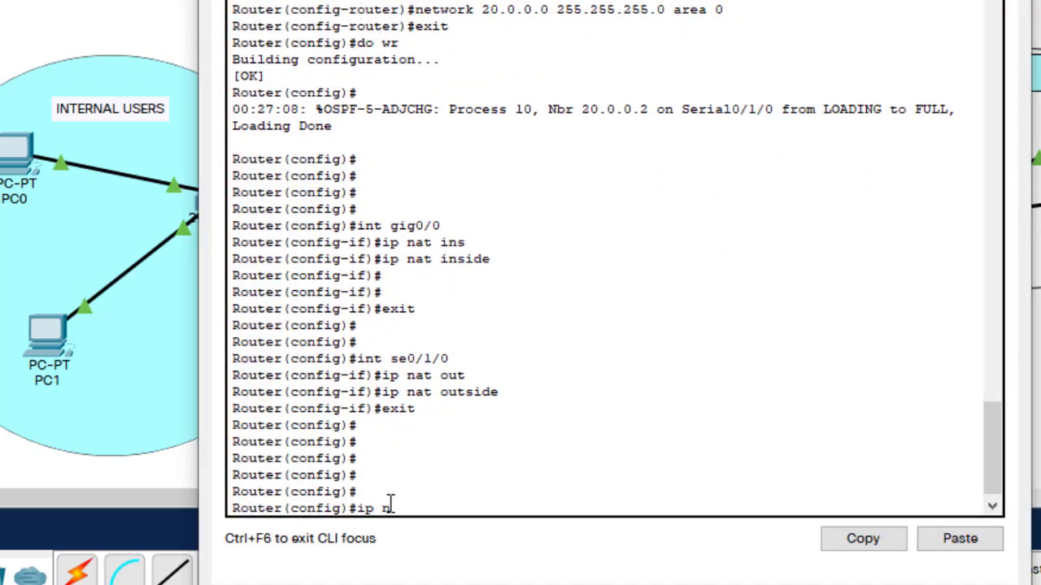
type("at ins")
key("Tab")
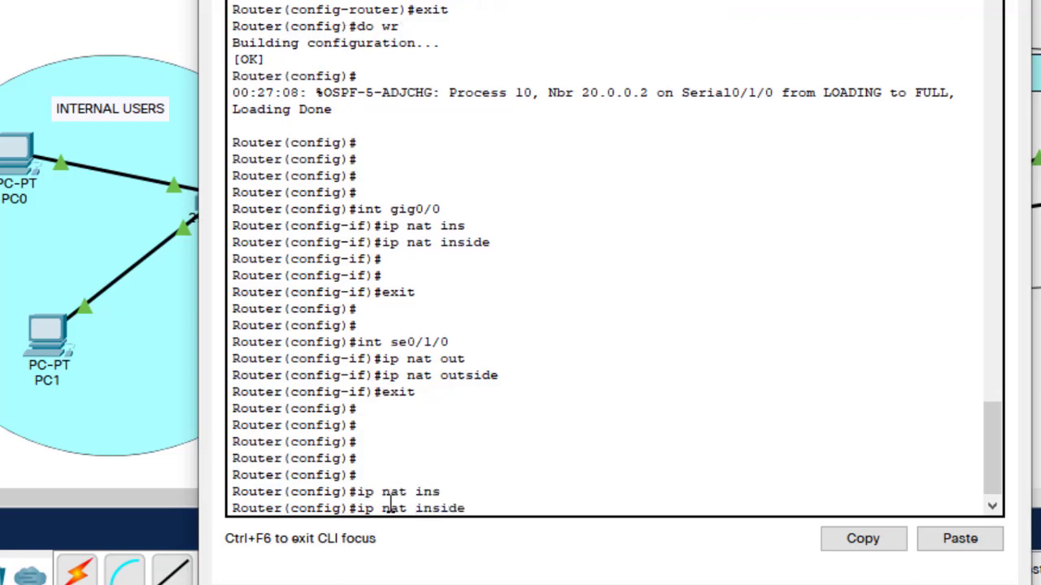
type("sou")
key("Tab")
type("p")
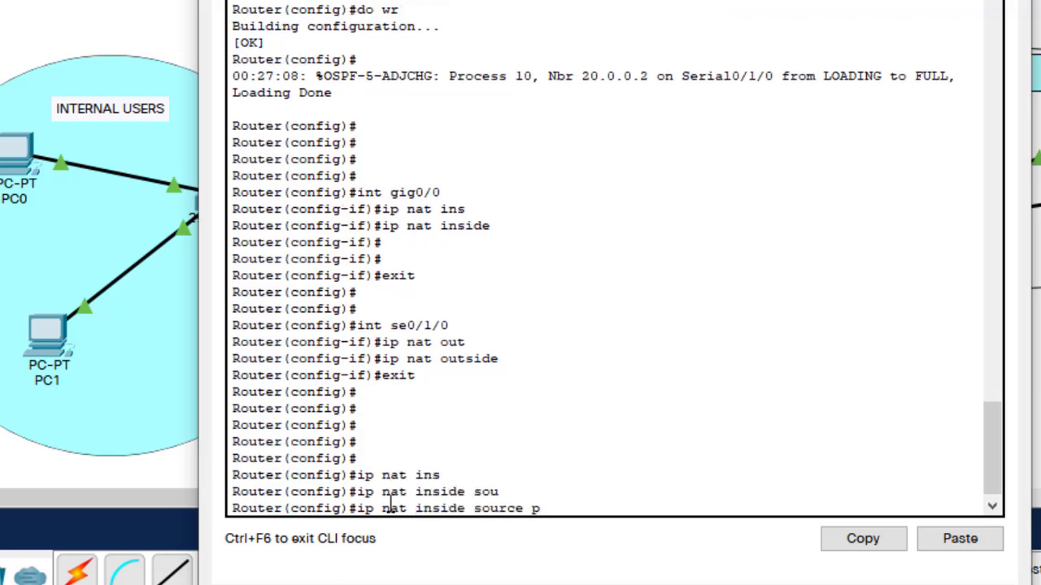
key("Tab")
type("r")
key("Tab")
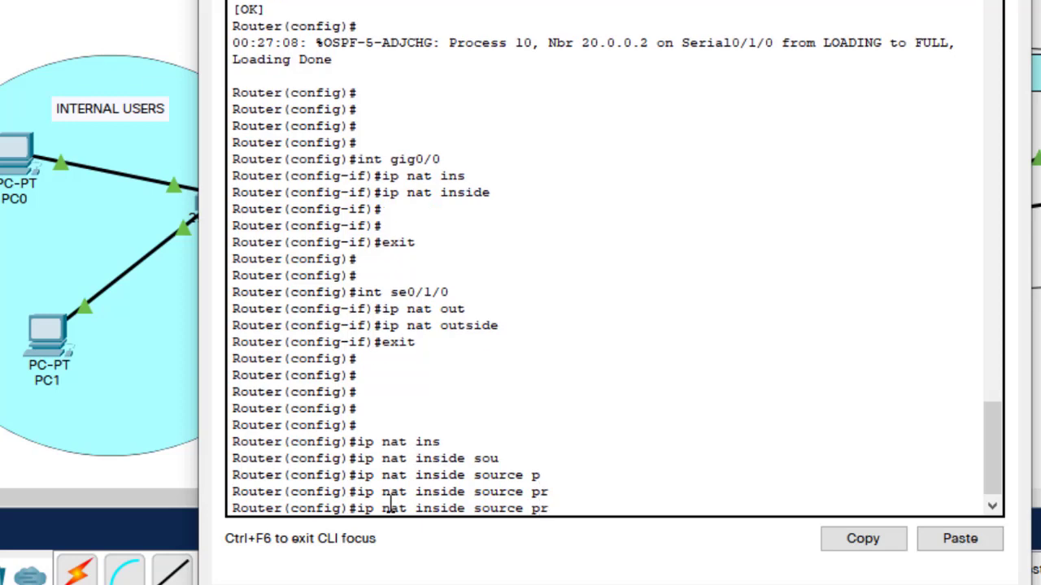
key("BackSpace")
key("BackSpace")
type("sta")
key("Tab")
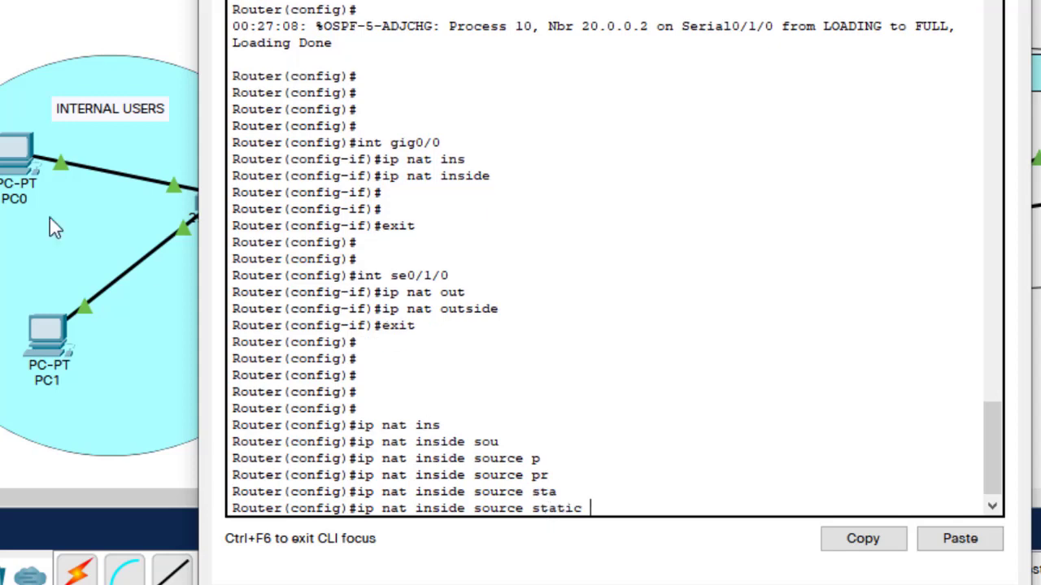
type("192.168")
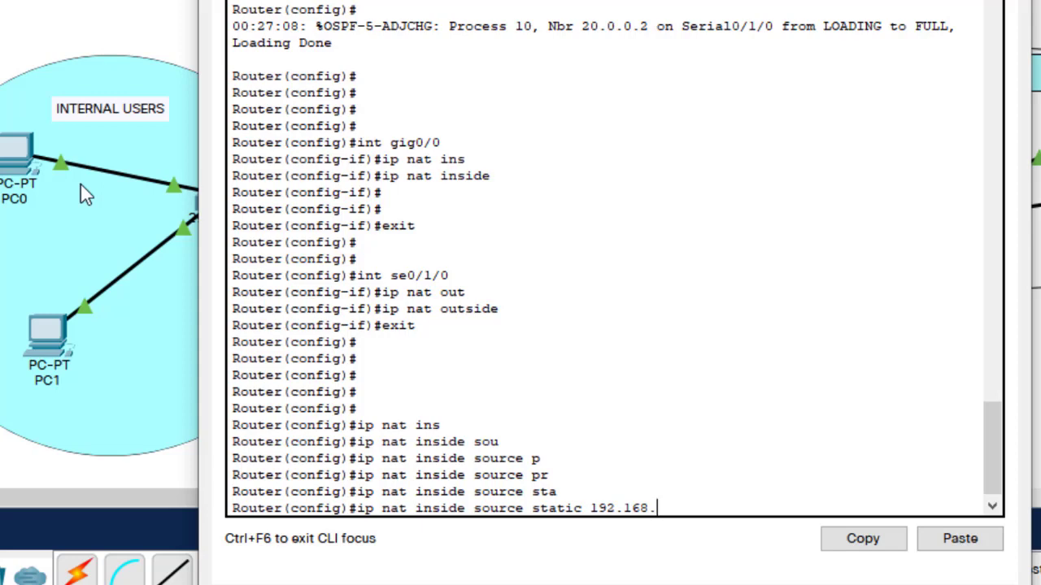
type(".1.2 20.0.0.3")
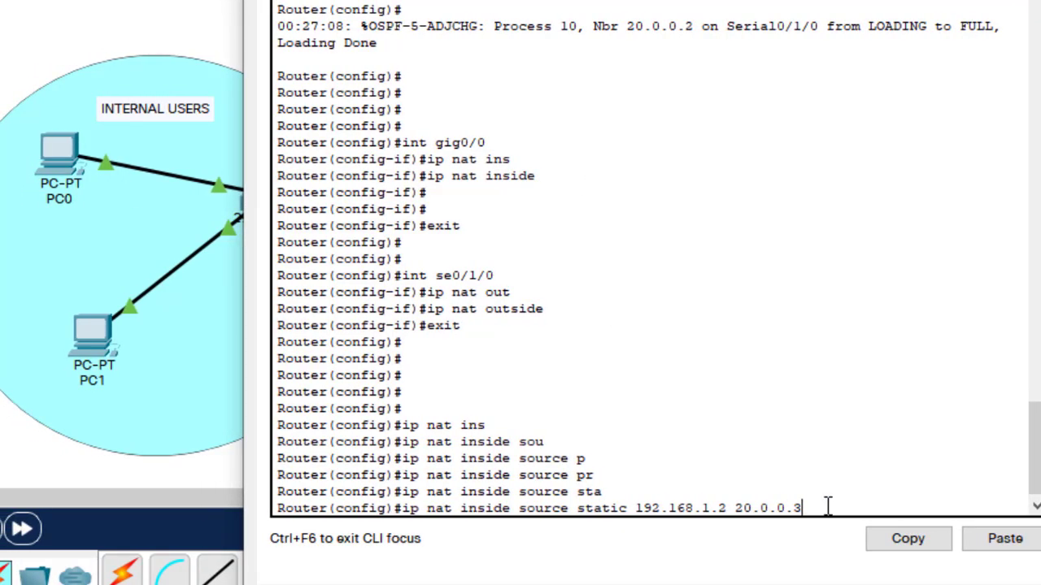
key("Return")
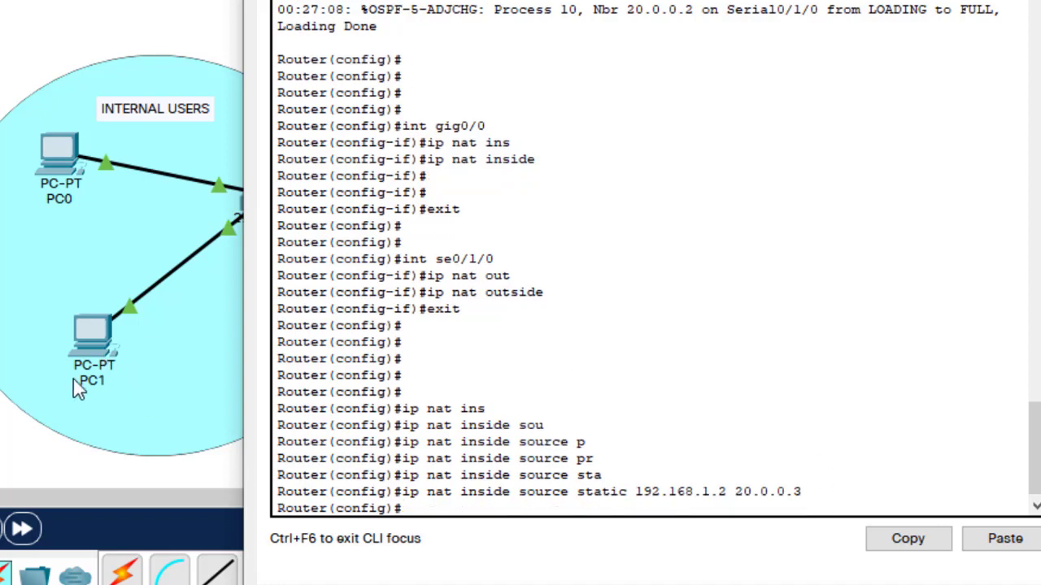
Add a second static NAT mapping on Router0 with ip nat inside source static 192.168.1.3 20.0.0.4.
key("Up")
key("Left")
key("Left")
key("Left")
key("Left")
key("Left")
key("Left")
key("Left")
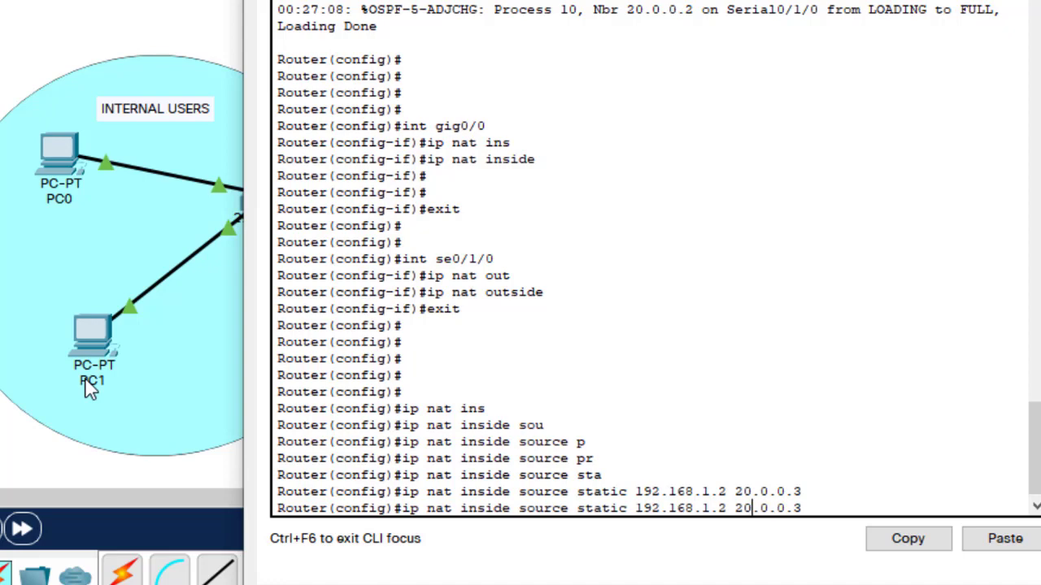
key("BackSpace")
type("3")
key("Right")
key("Right")
key("Right")
key("Right")
key("Right")
key("Right")
type("4")
key("Return")
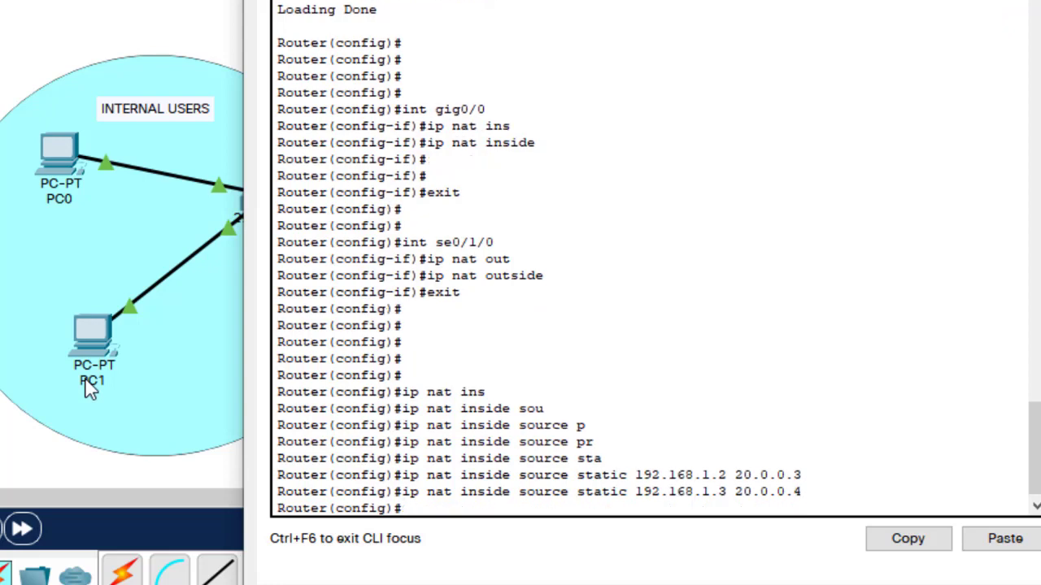
Save Router0's configuration with do wr and exit global configuration mode.
type("do wr")
key("Return")
type("exit")
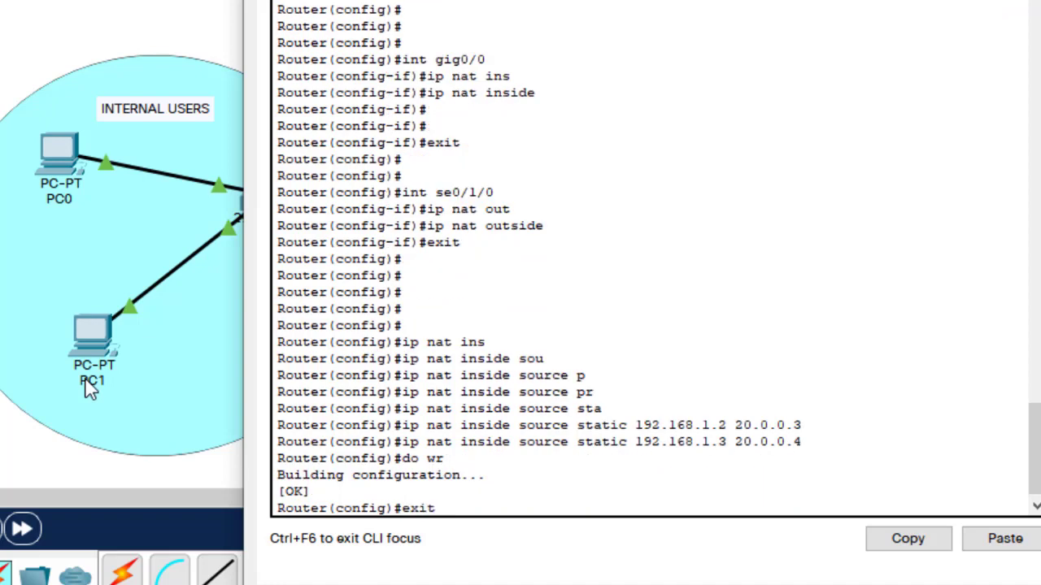
key("Return")
key("Return")
key("Return")
key("Return")
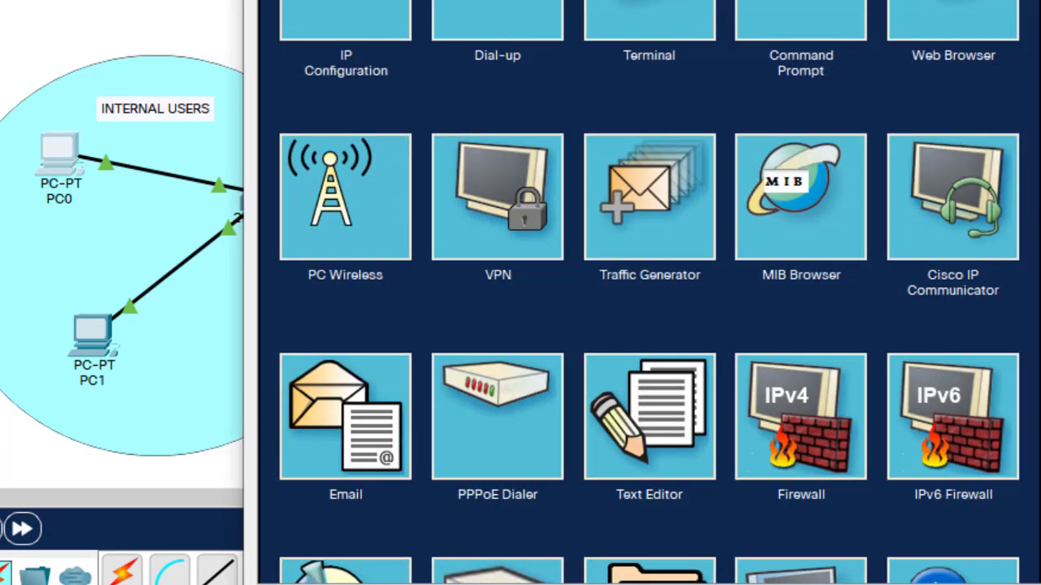
Repeat the ping to 10.10.10.3 from PC0's command prompt.
left_click(756, 11)
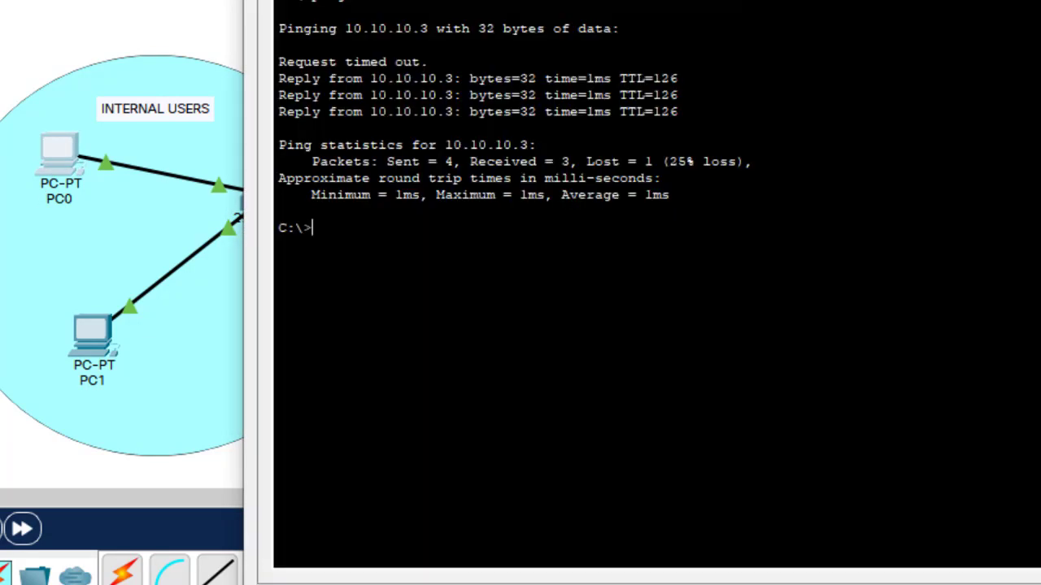
key("Up")
key("Return")
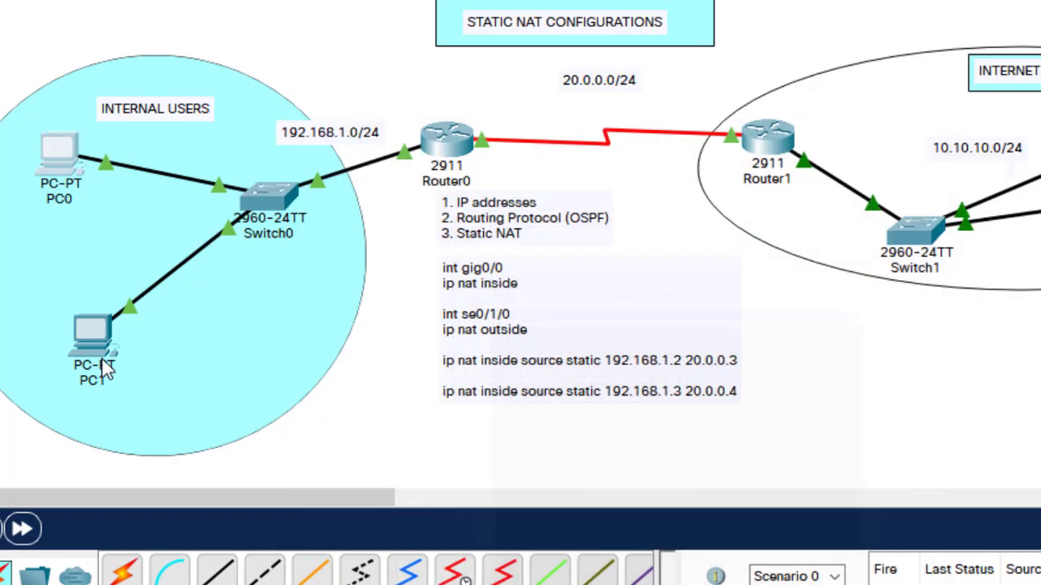
Ping 10.10.10.3 from PC1's command prompt and close the PC1 window.
left_click(114, 333)
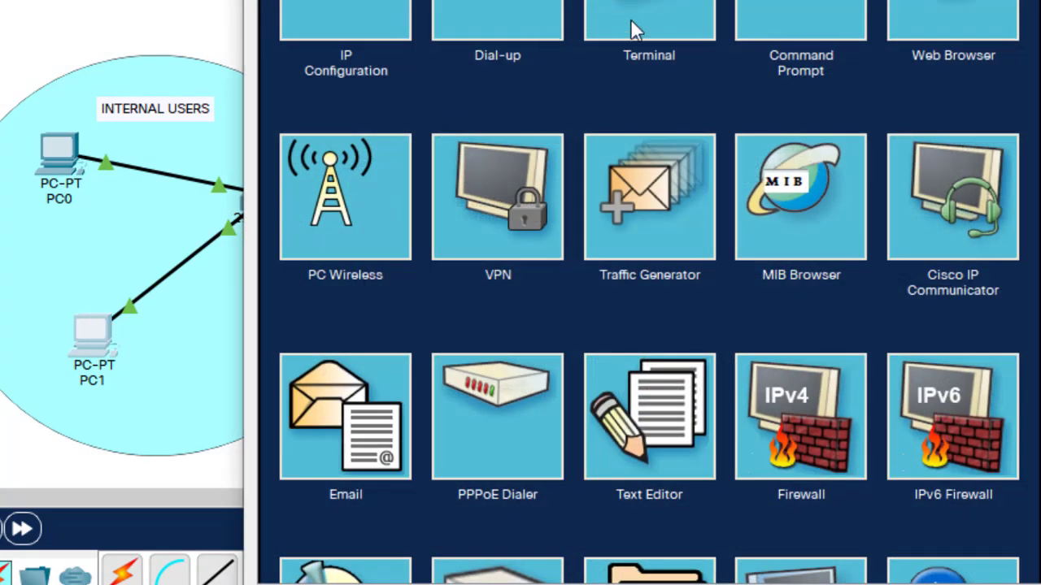
left_click(767, 19)
type("ping 10")
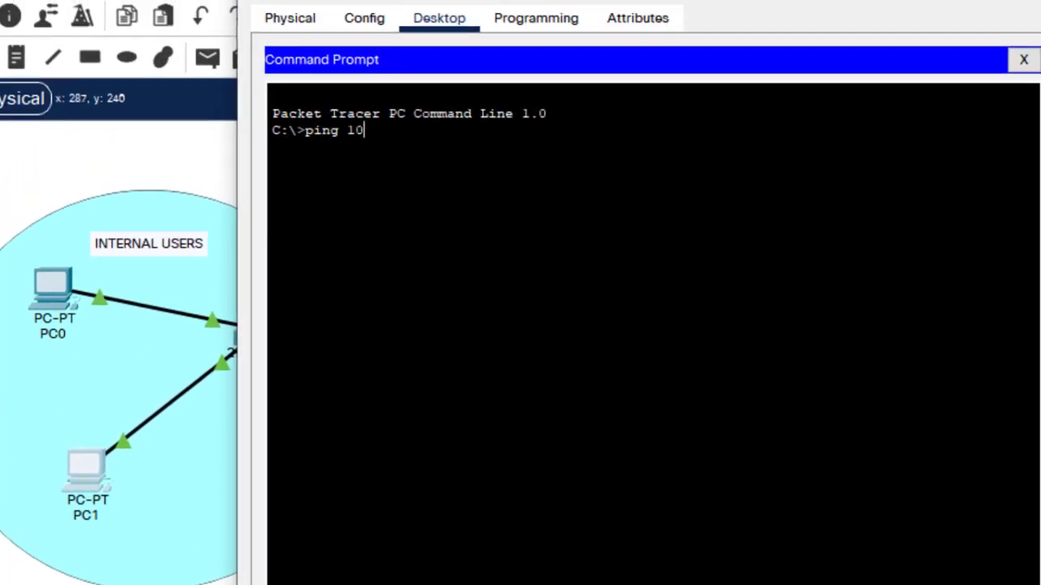
type(".10.10.3")
key("Return")
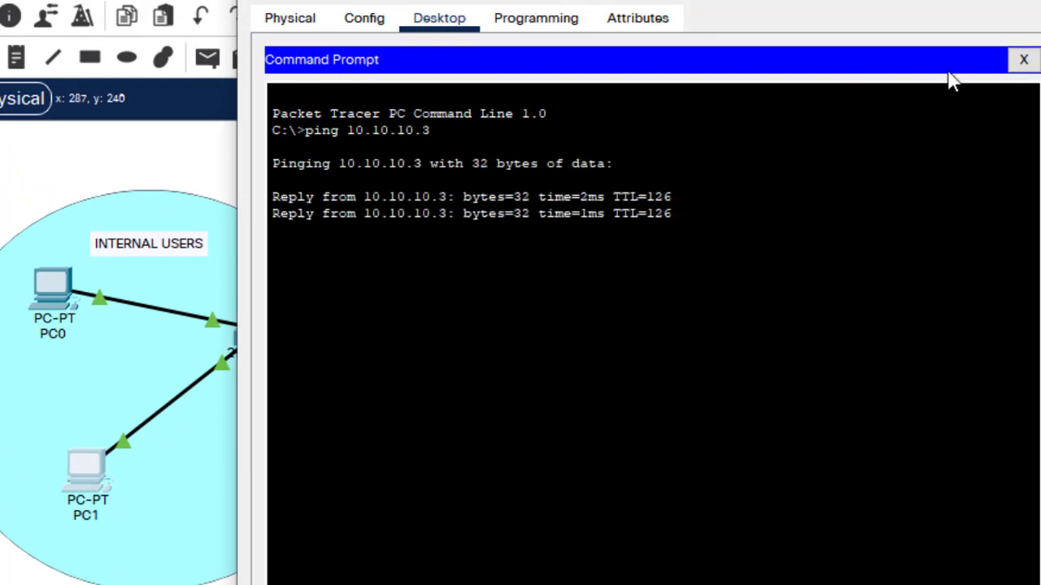
left_click(1032, 5)
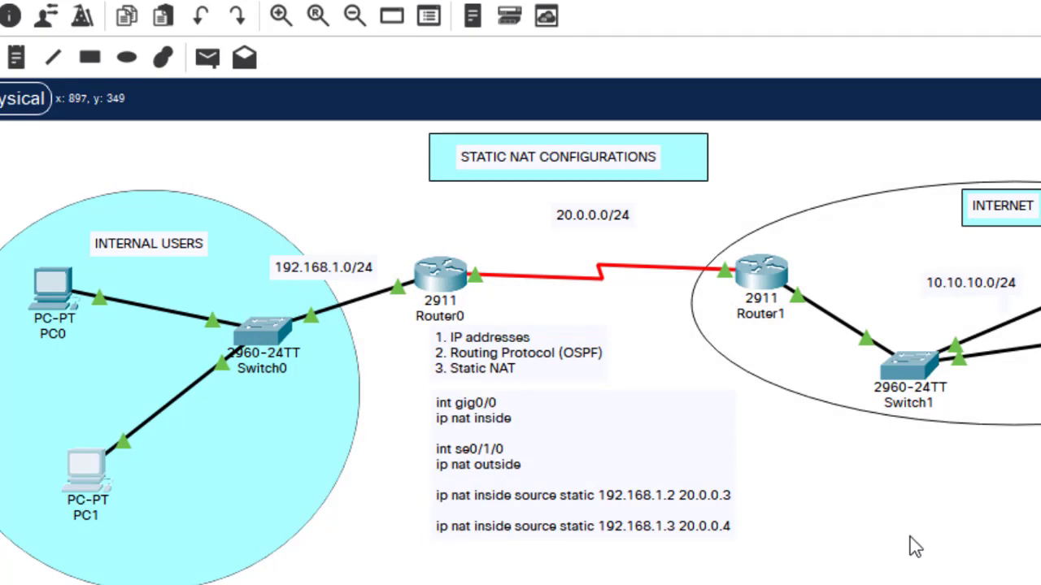
Append the line "show ip nat translations" to the NAT command note, separated by an empty line.
left_click(735, 532)
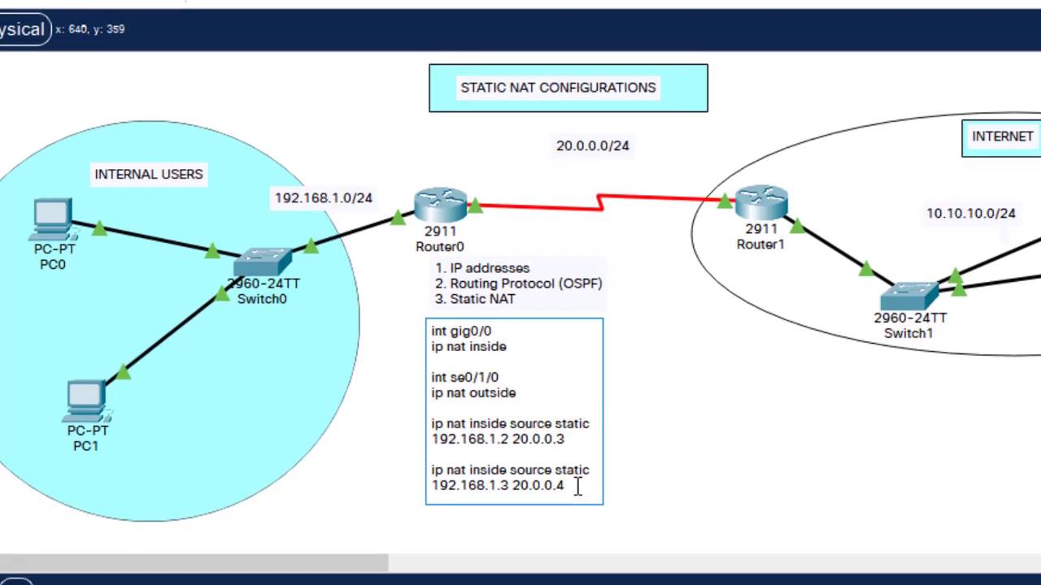
left_click(597, 557)
key("Return")
type("show ip ")
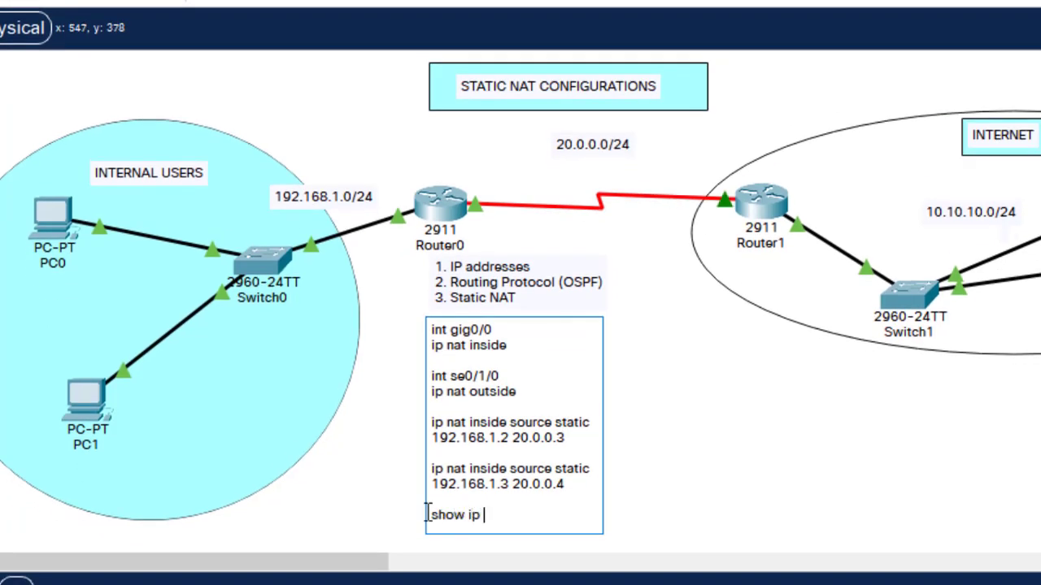
type("nat translations")
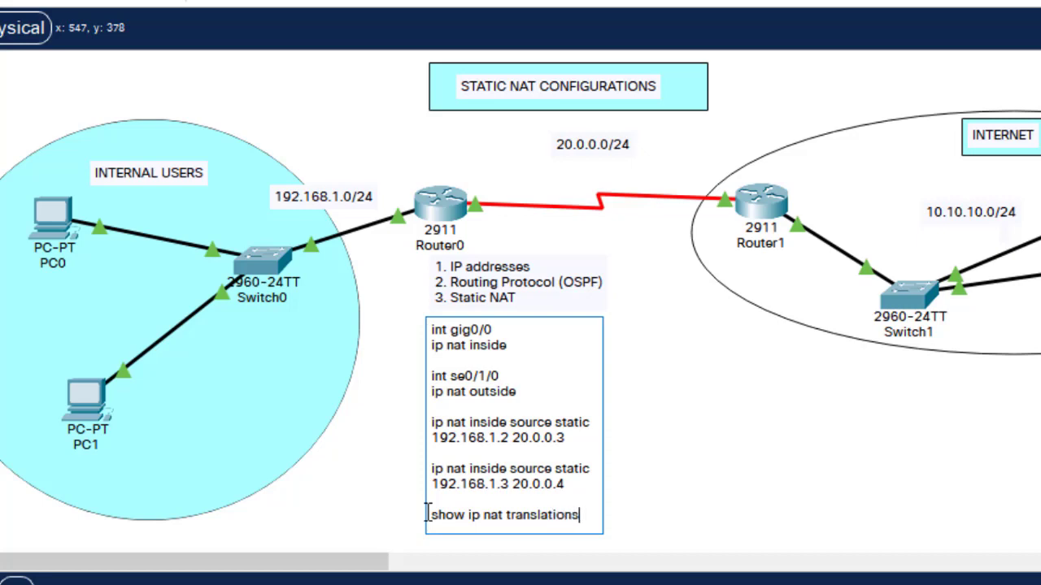
Display Router0's NAT table by running show ip nat translations at the privileged prompt.
left_click(440, 203)
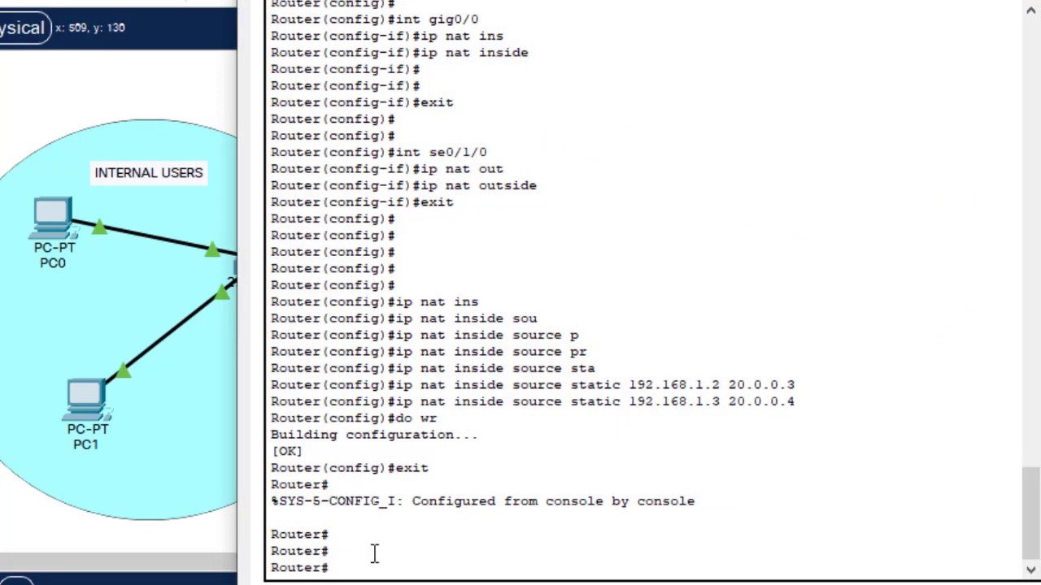
type("sh")
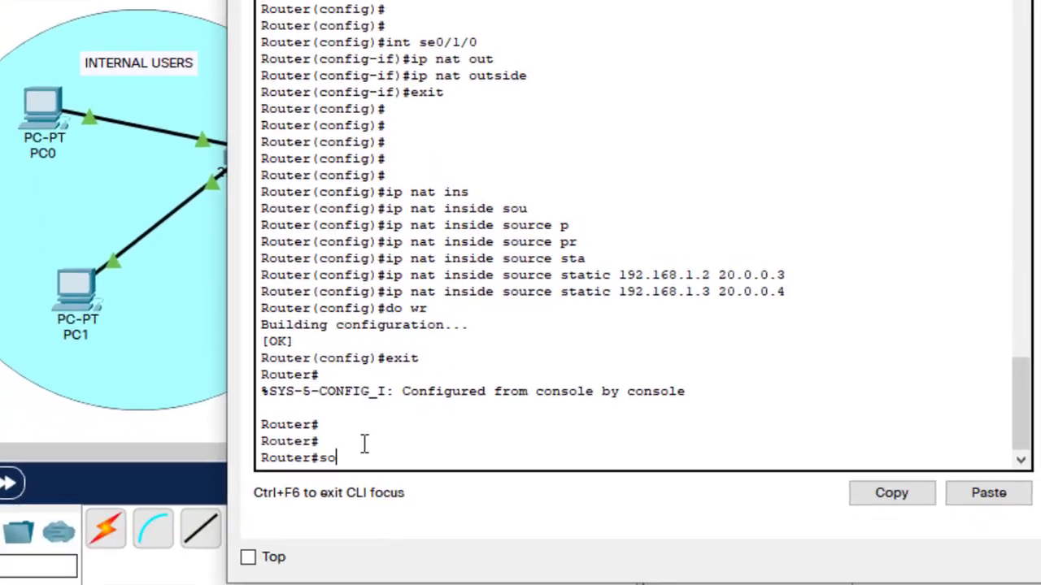
type("ow ")
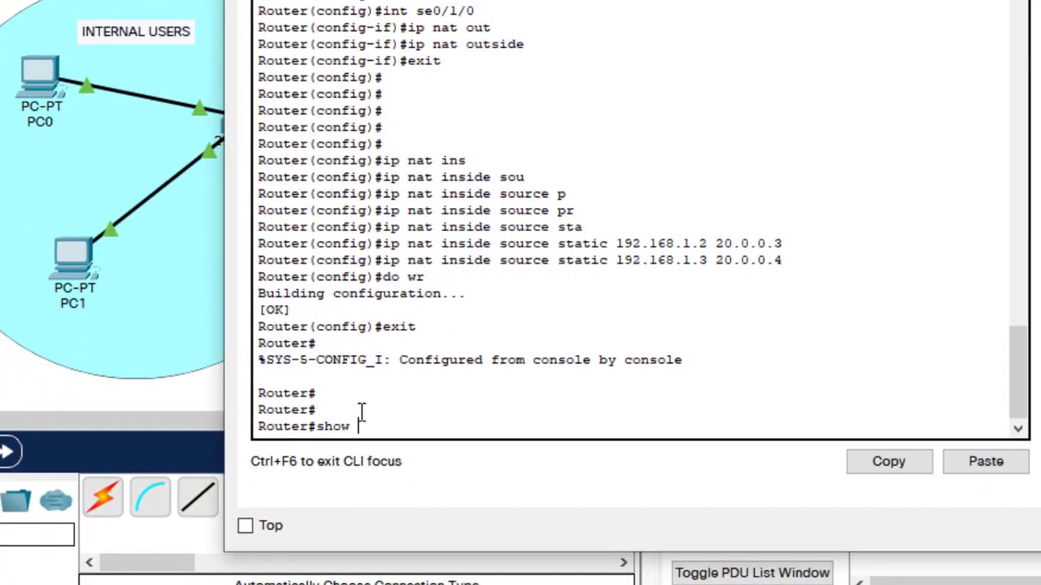
type("ip nat tran")
key("Tab")
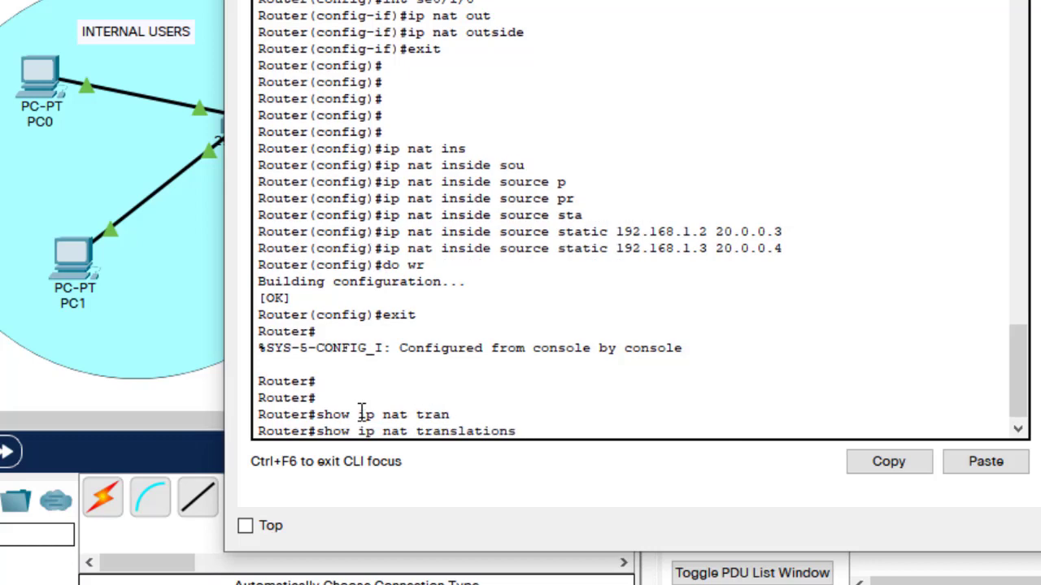
key("Return")
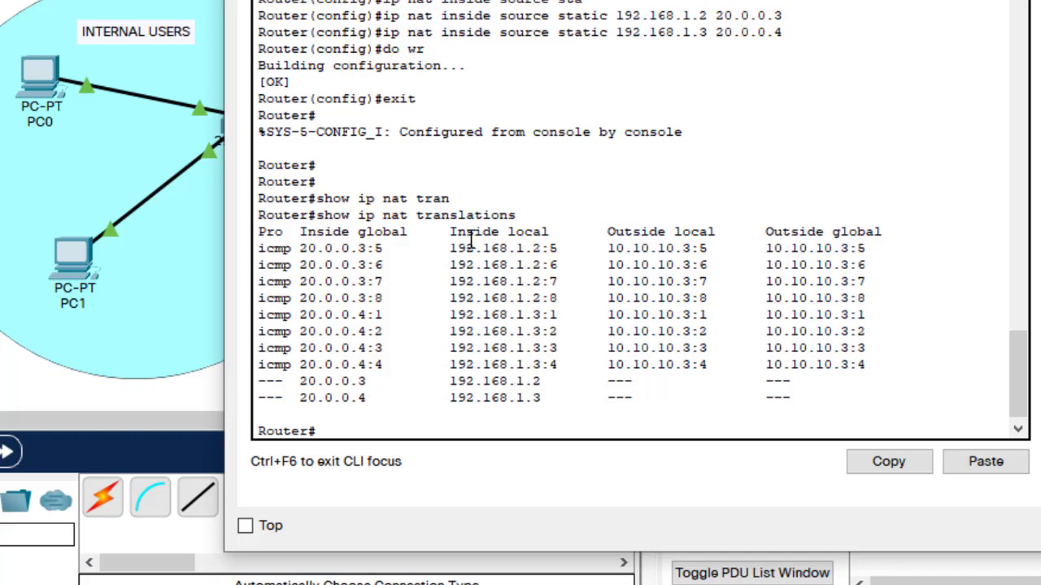
Examine the inside local and inside global addresses in the NAT table, including both static entries, and return to the topology.
left_click_drag(449, 231, 525, 231)
left_click_drag(291, 232, 405, 234)
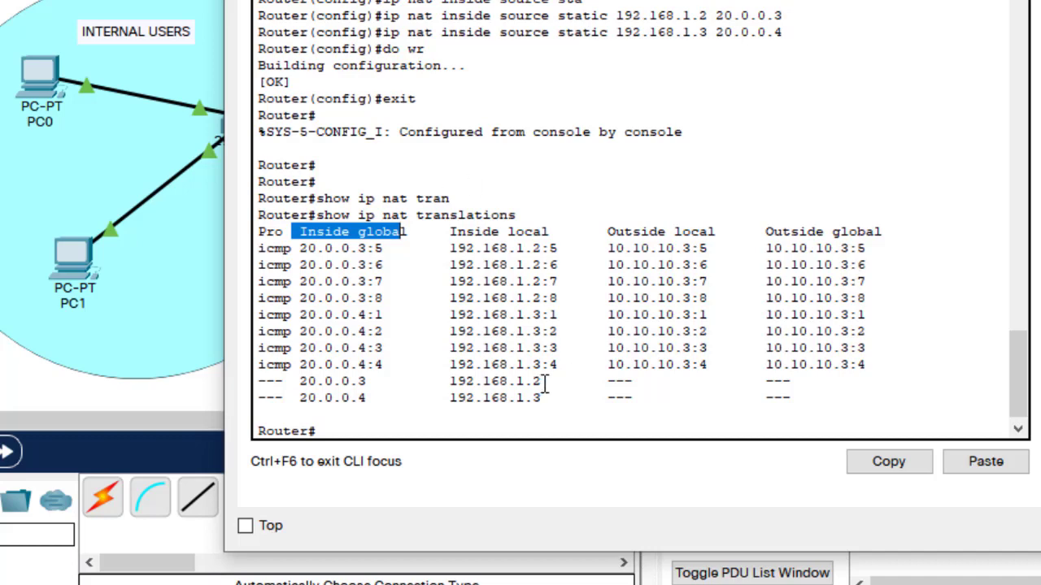
left_click_drag(542, 382, 453, 370)
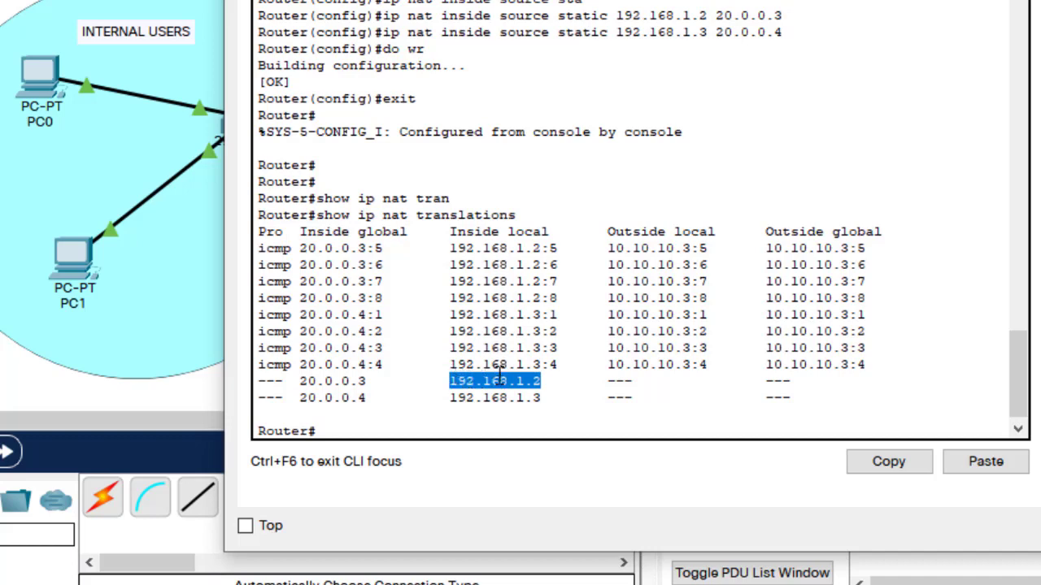
left_click_drag(370, 381, 295, 389)
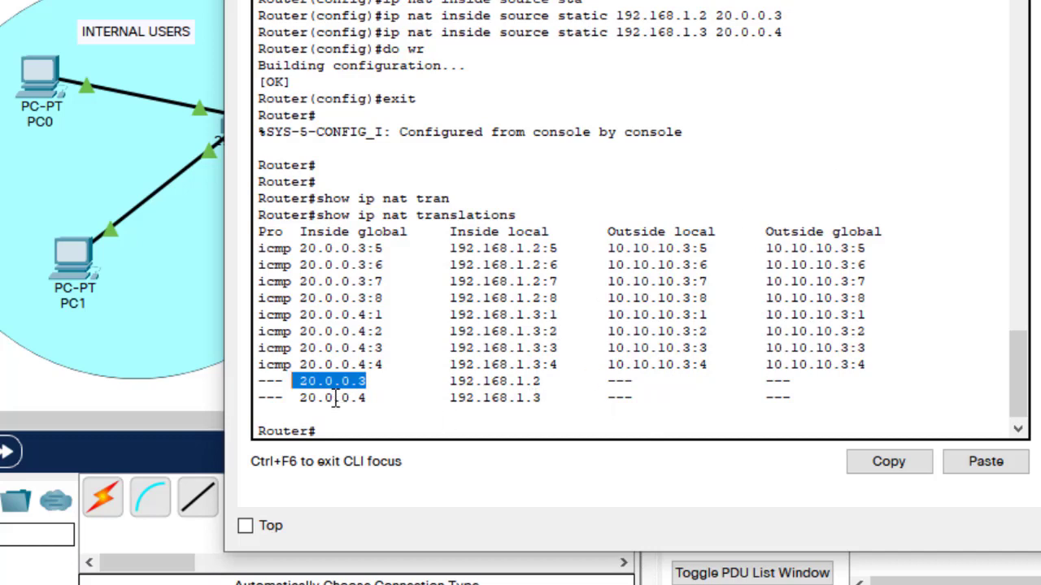
left_click_drag(376, 399, 299, 399)
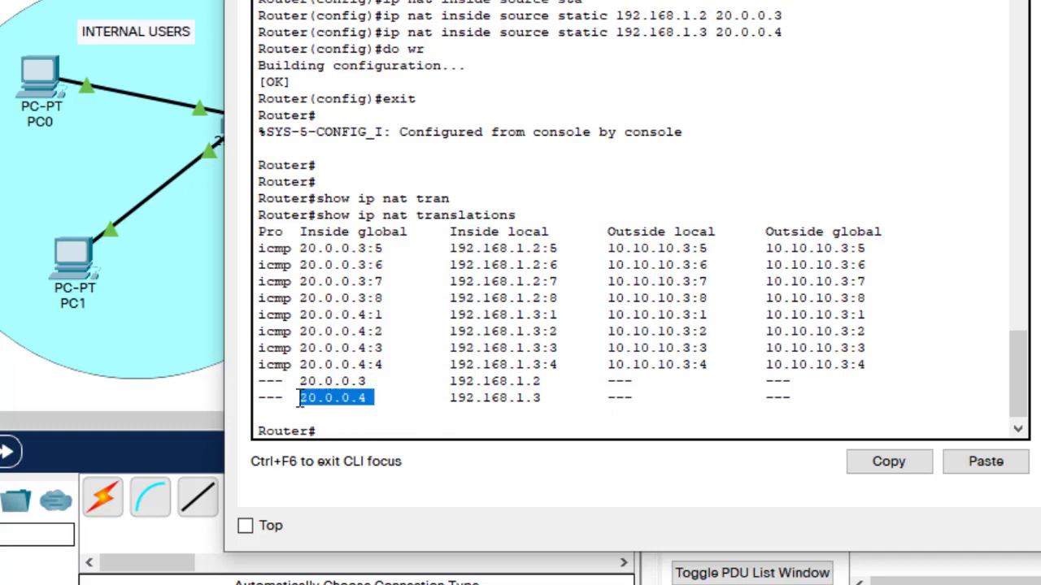
left_click(561, 381)
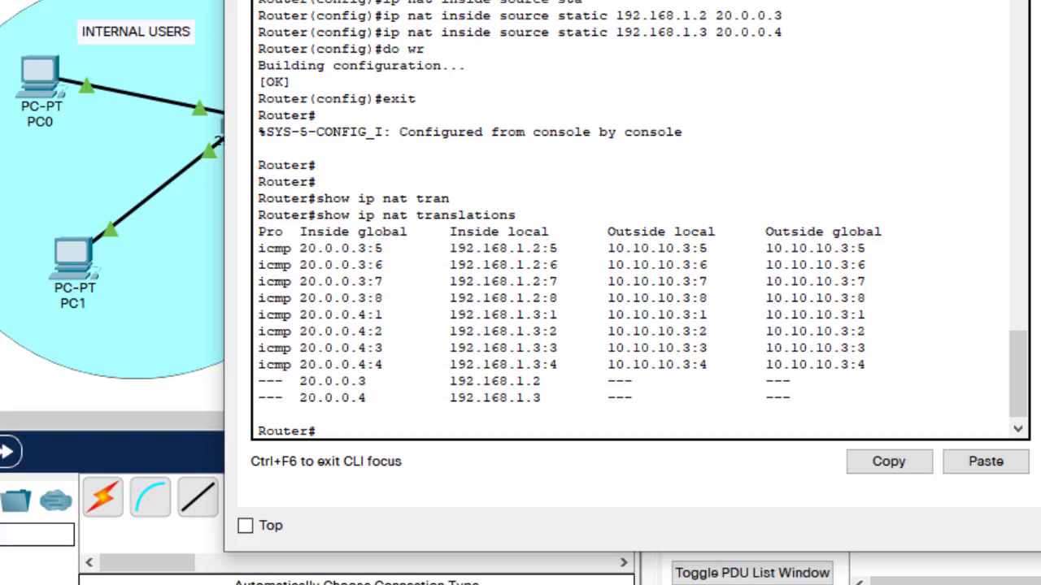
left_click(723, 2)
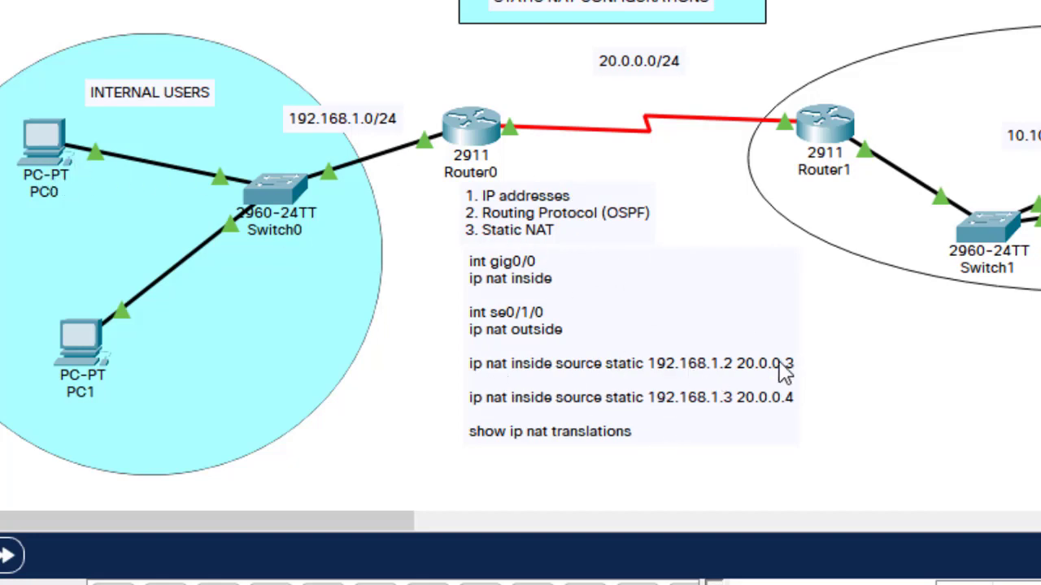
Shift the NAT command note slightly to the left below the task list, leaving its text unedited.
mouse_move(746, 376)
left_mouse_down()
mouse_move(762, 366)
mouse_move(735, 375)
left_mouse_up()
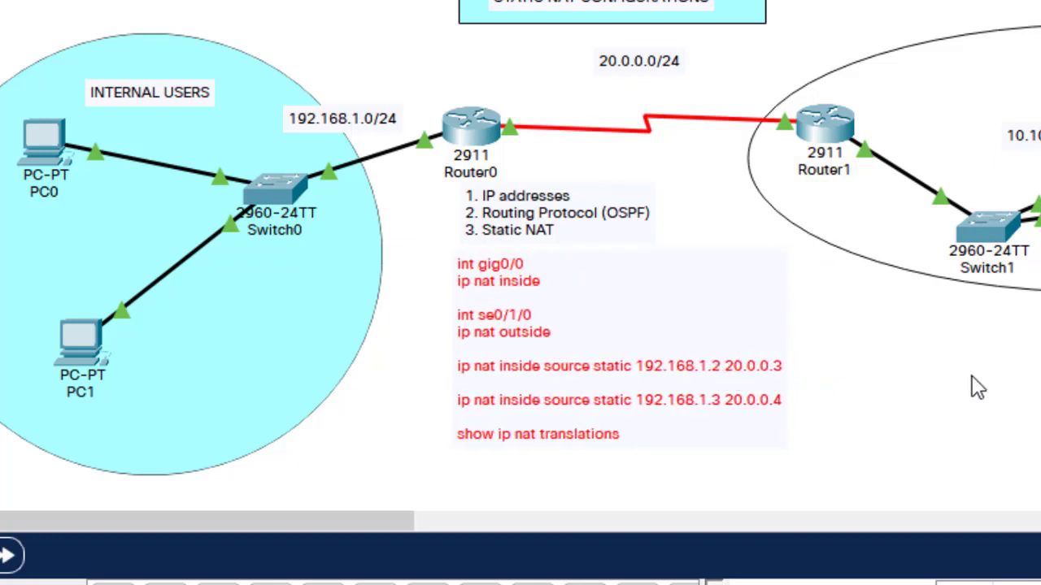
double_click(552, 431)
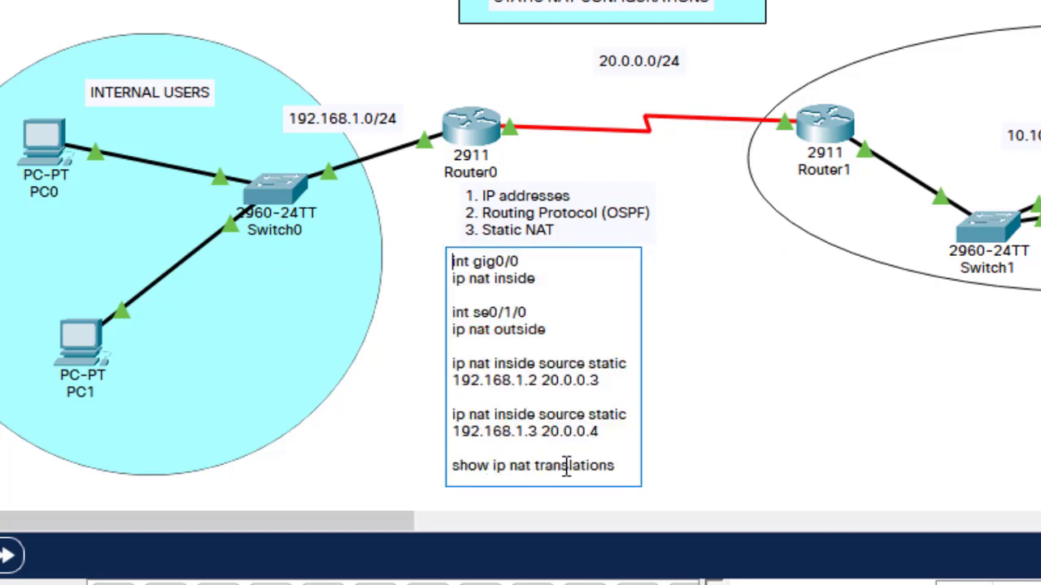
left_click(892, 384)
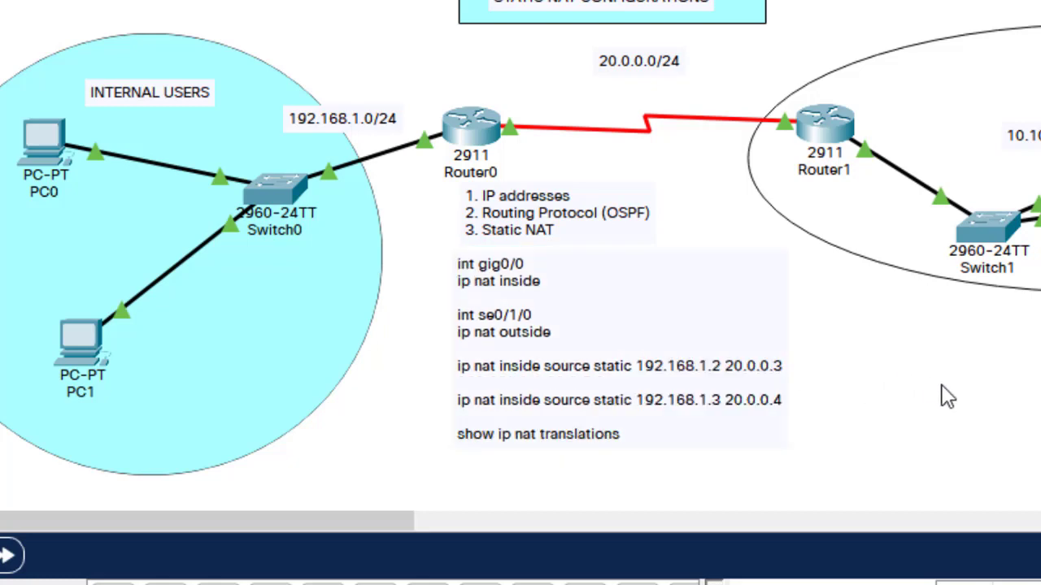